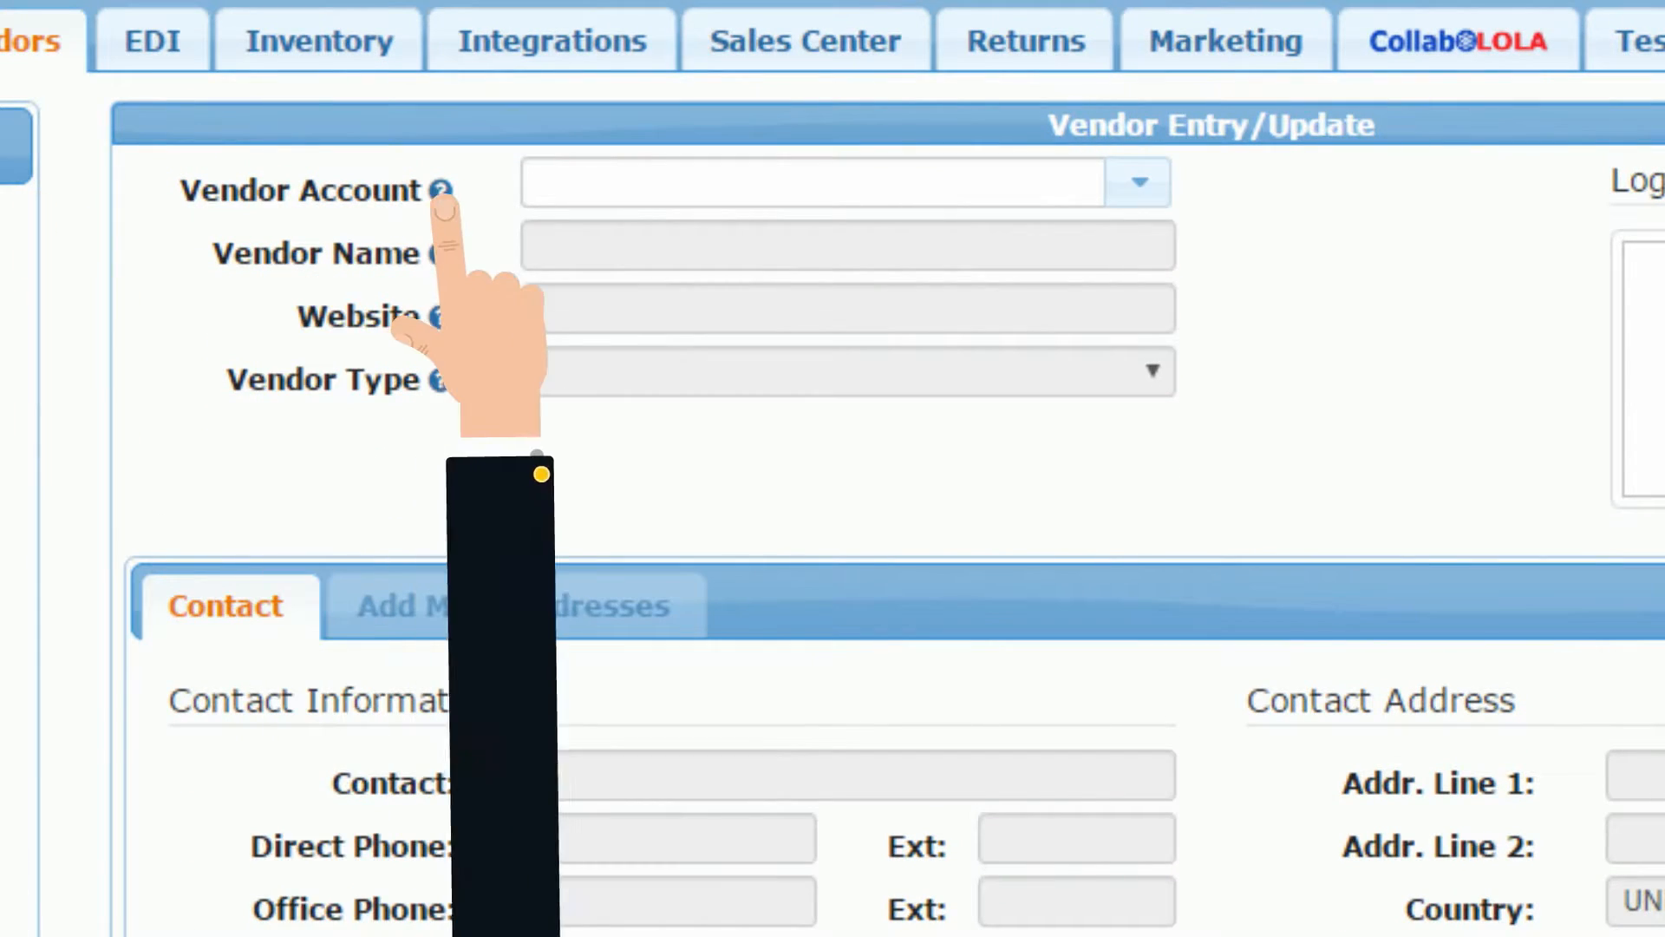
left_click(442, 190)
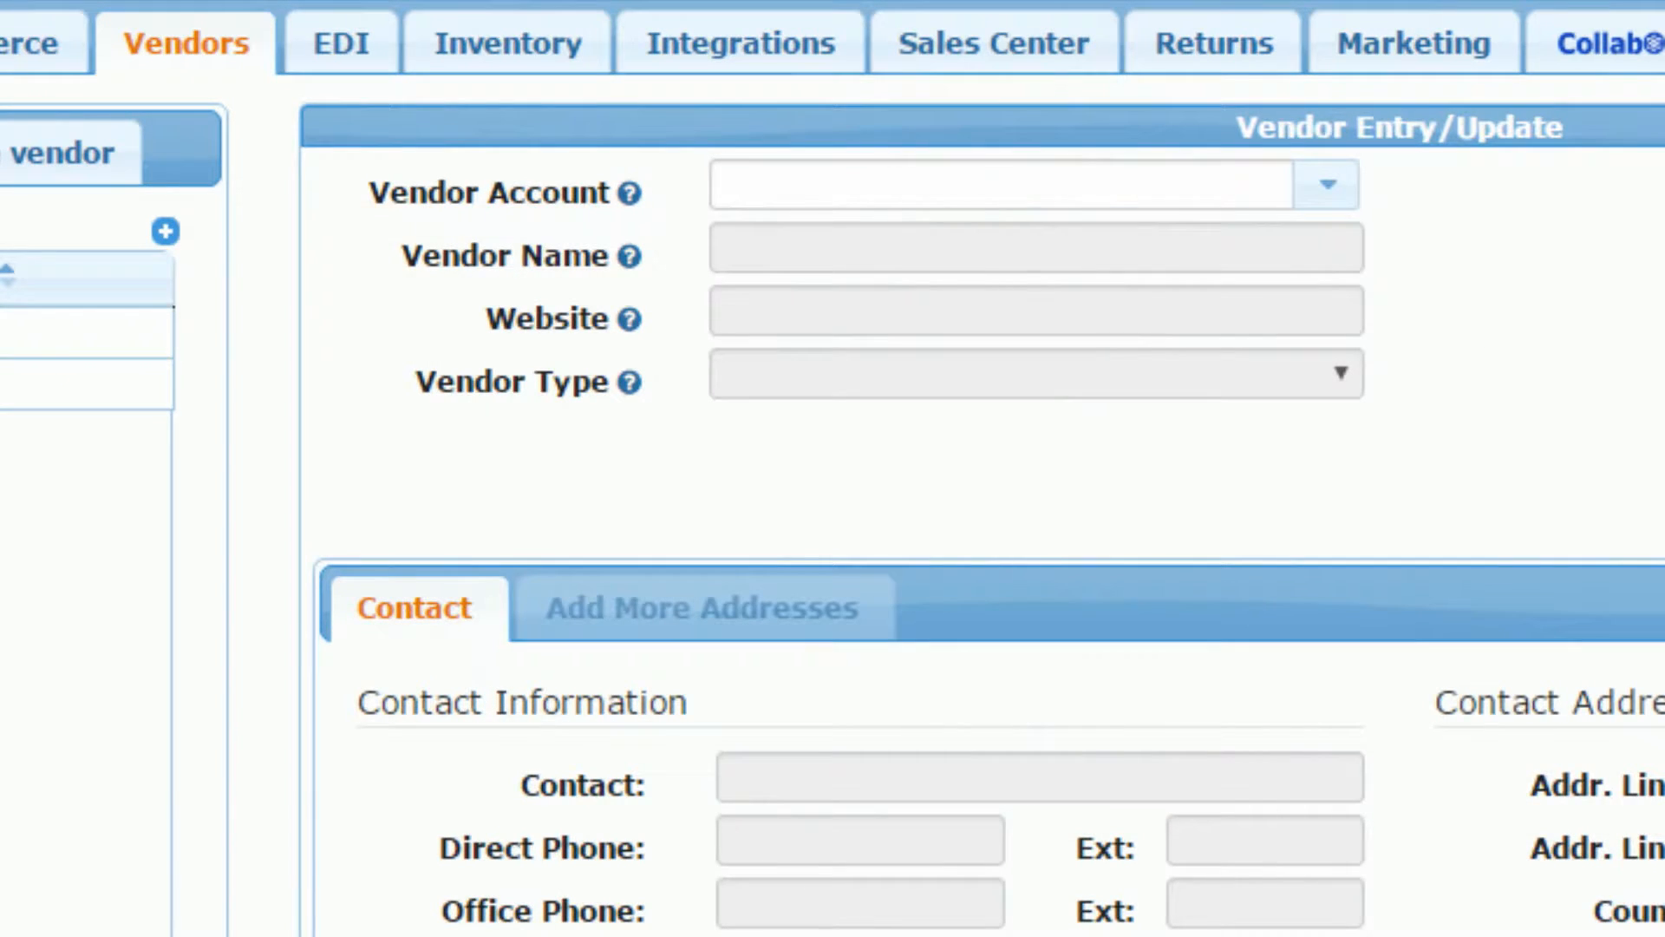
left_click(1001, 185)
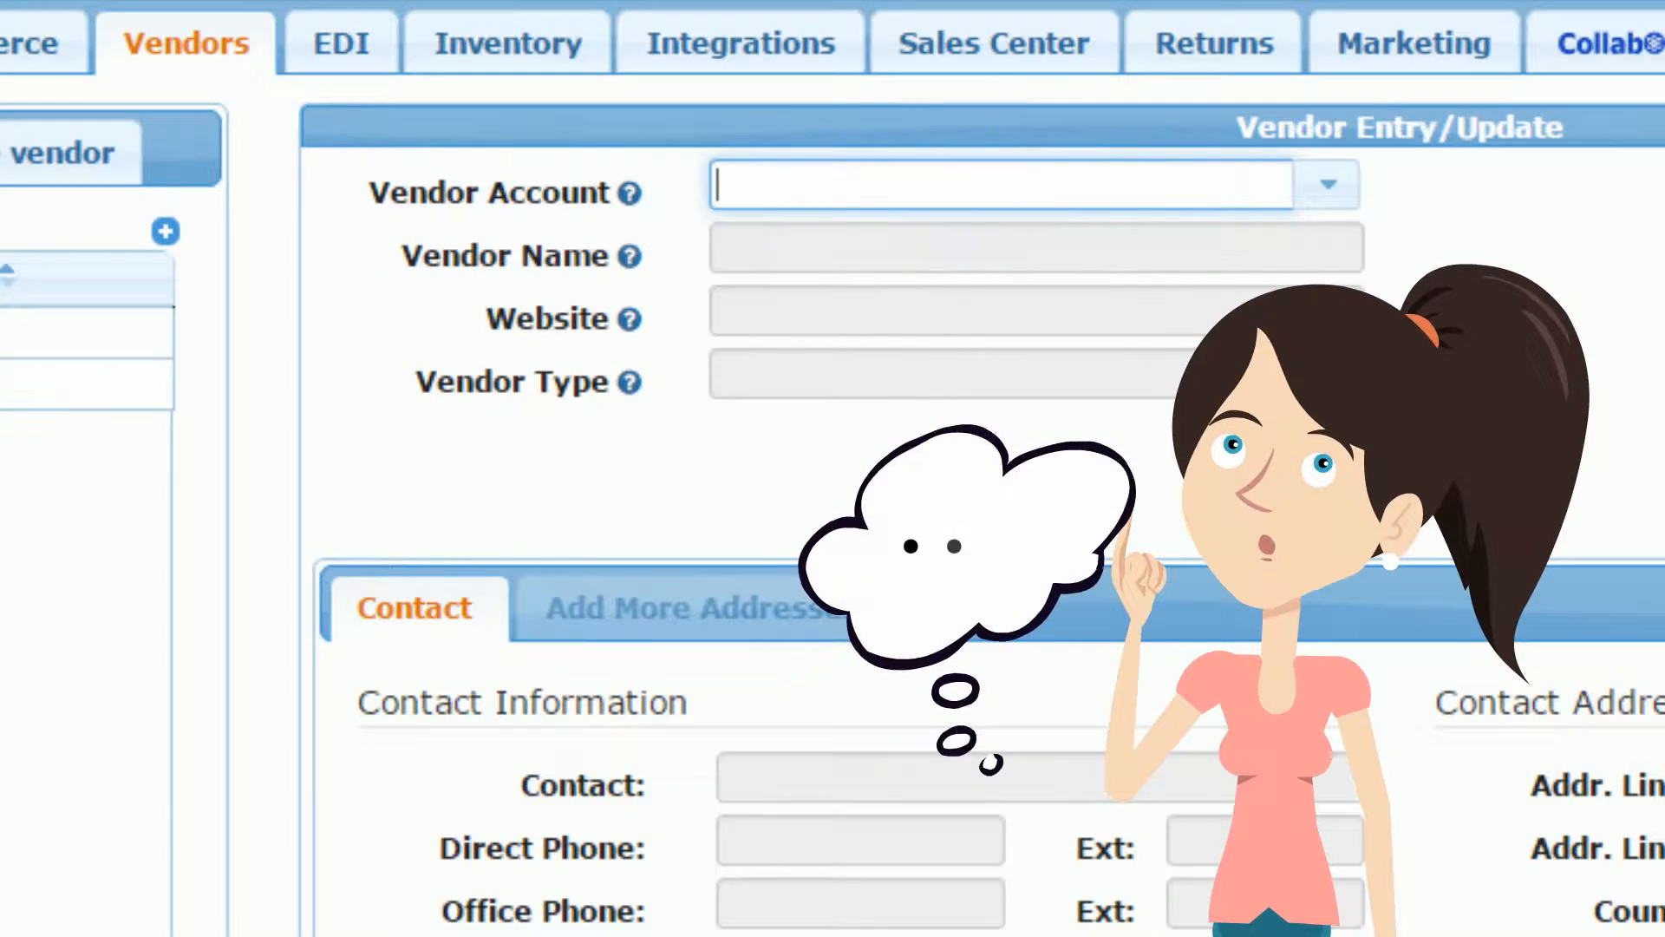
Step: Enter the new vendor account code and accept creating a new vendor record
type("RL1")
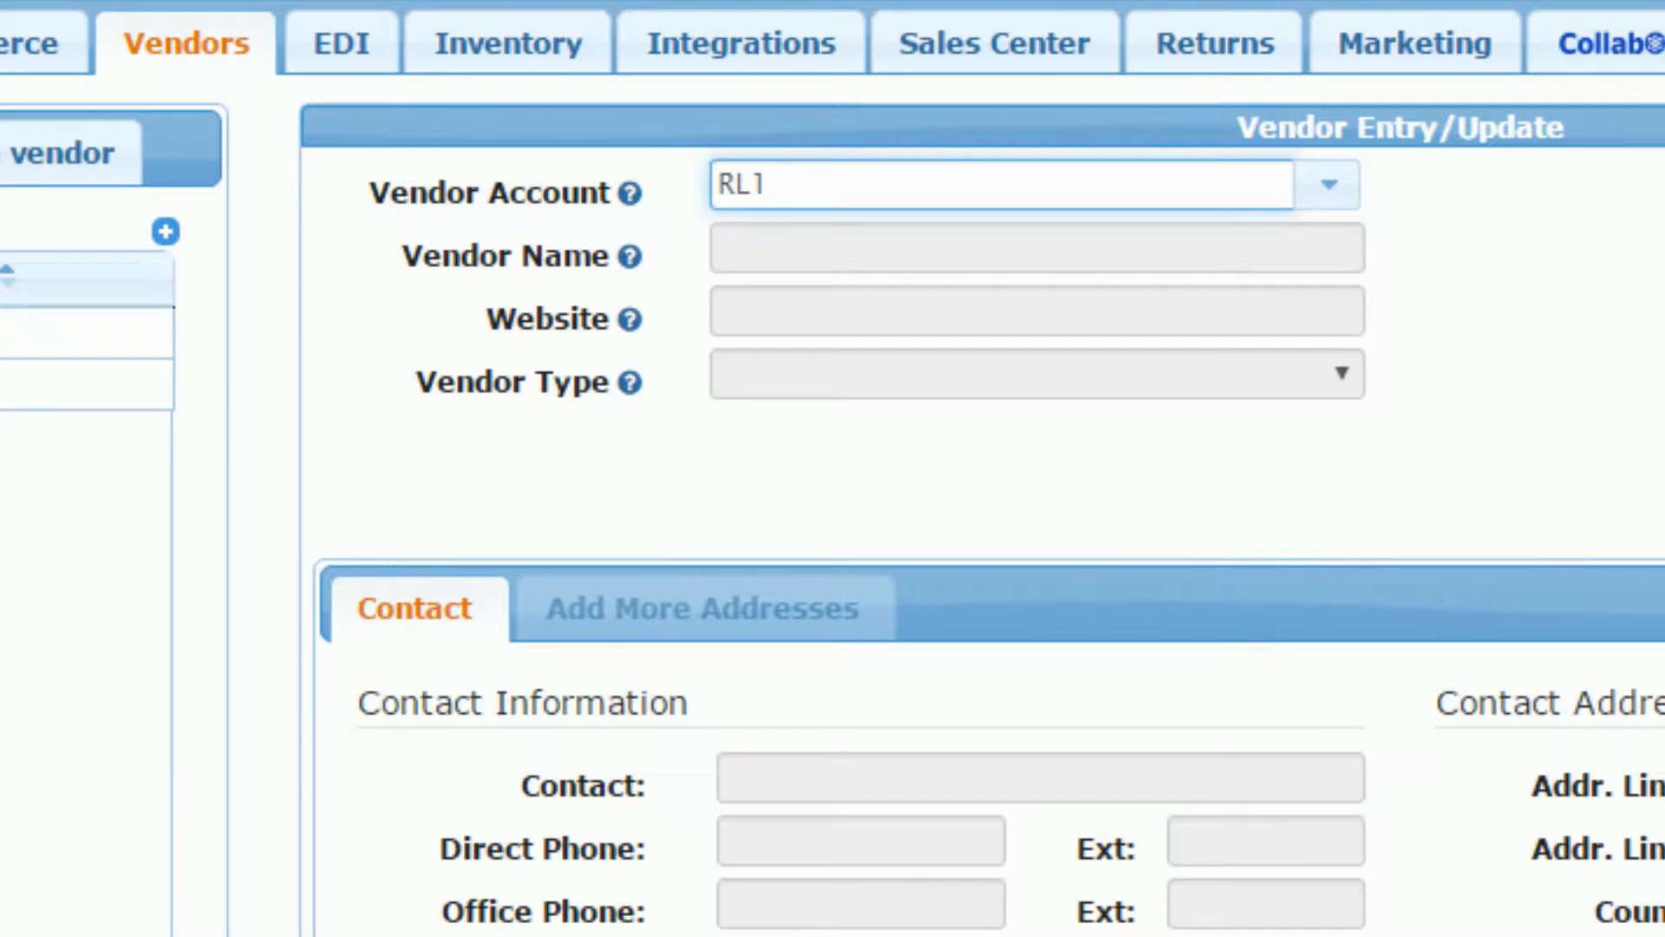
key("Tab")
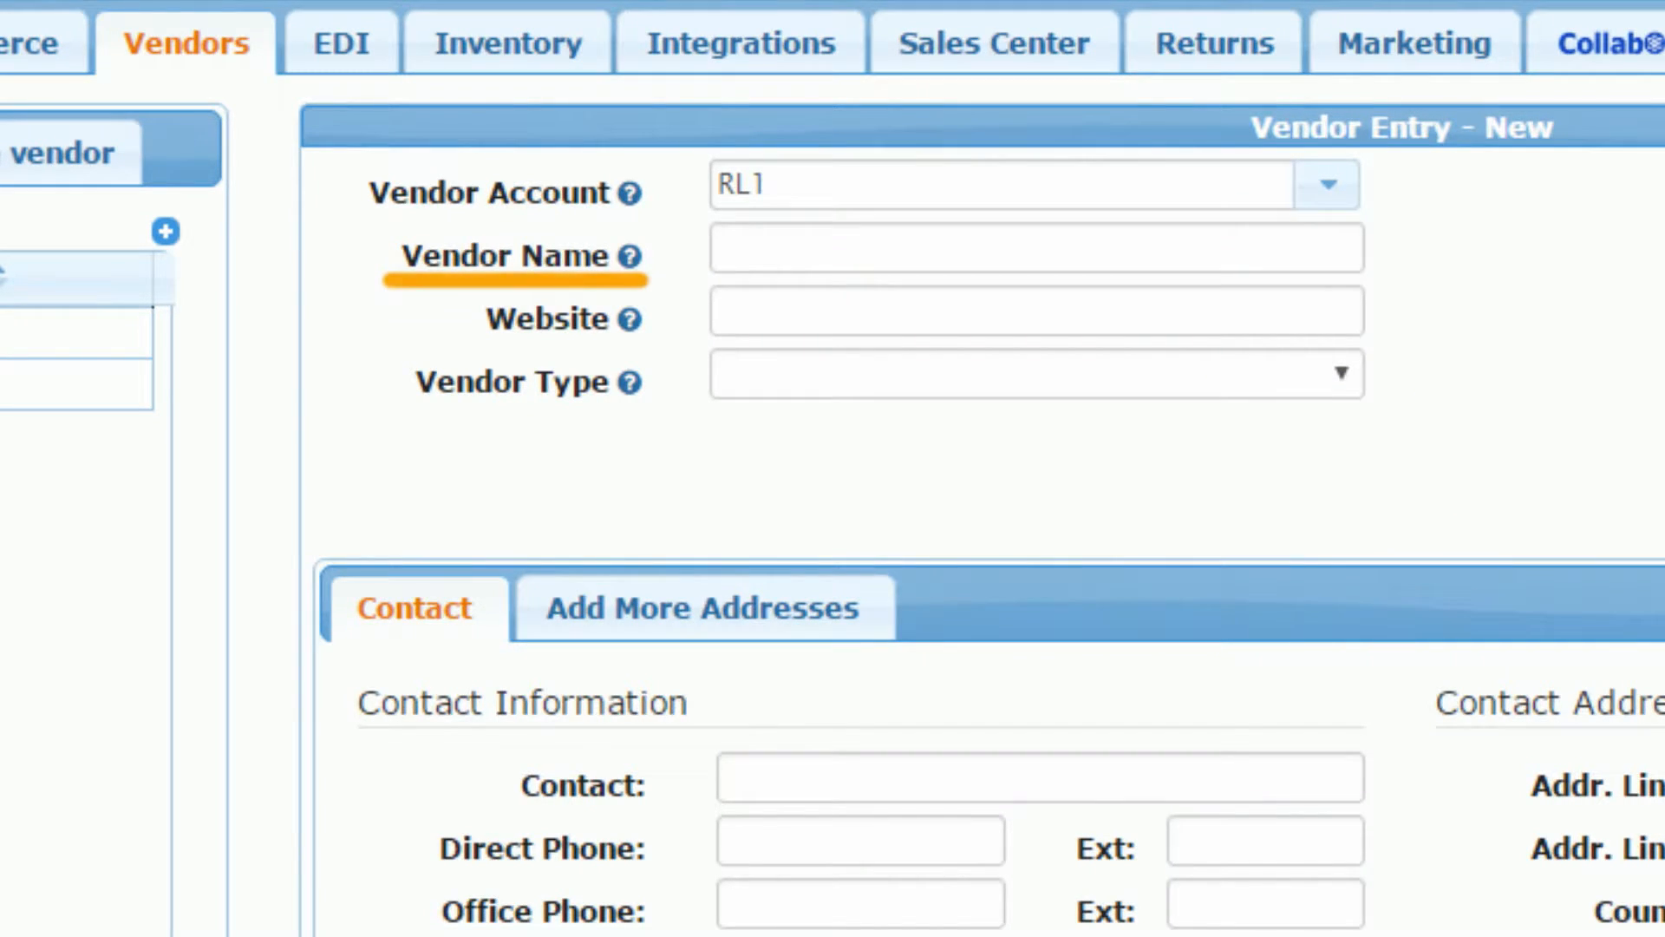
left_click(1037, 248)
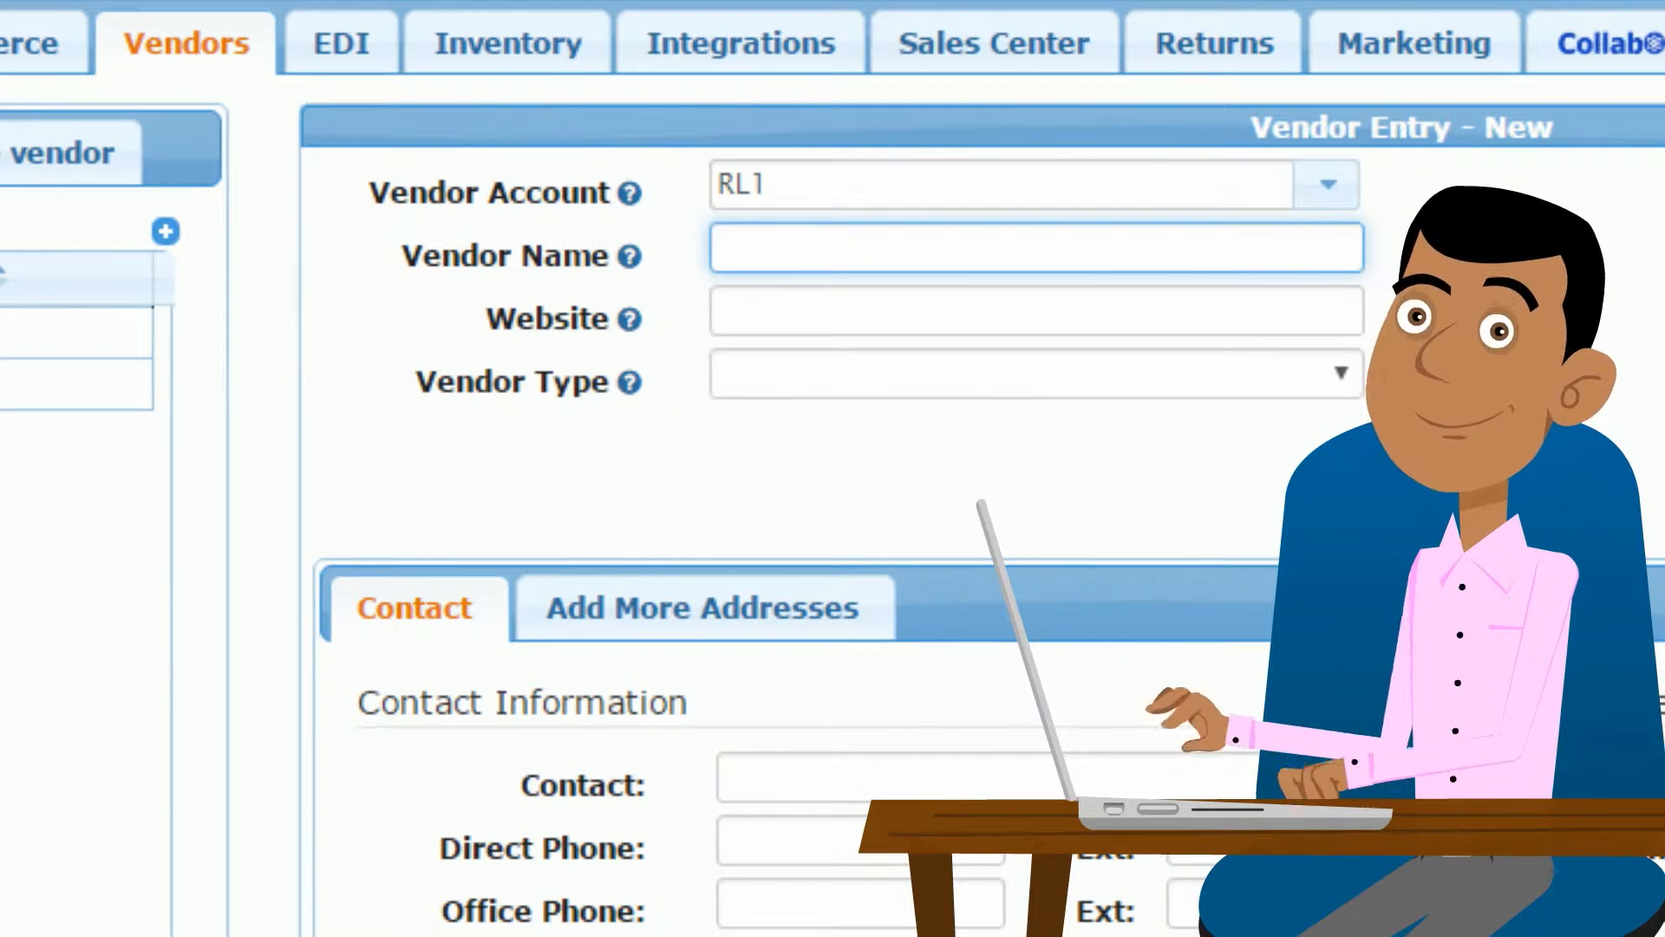
type("Regal Logistics")
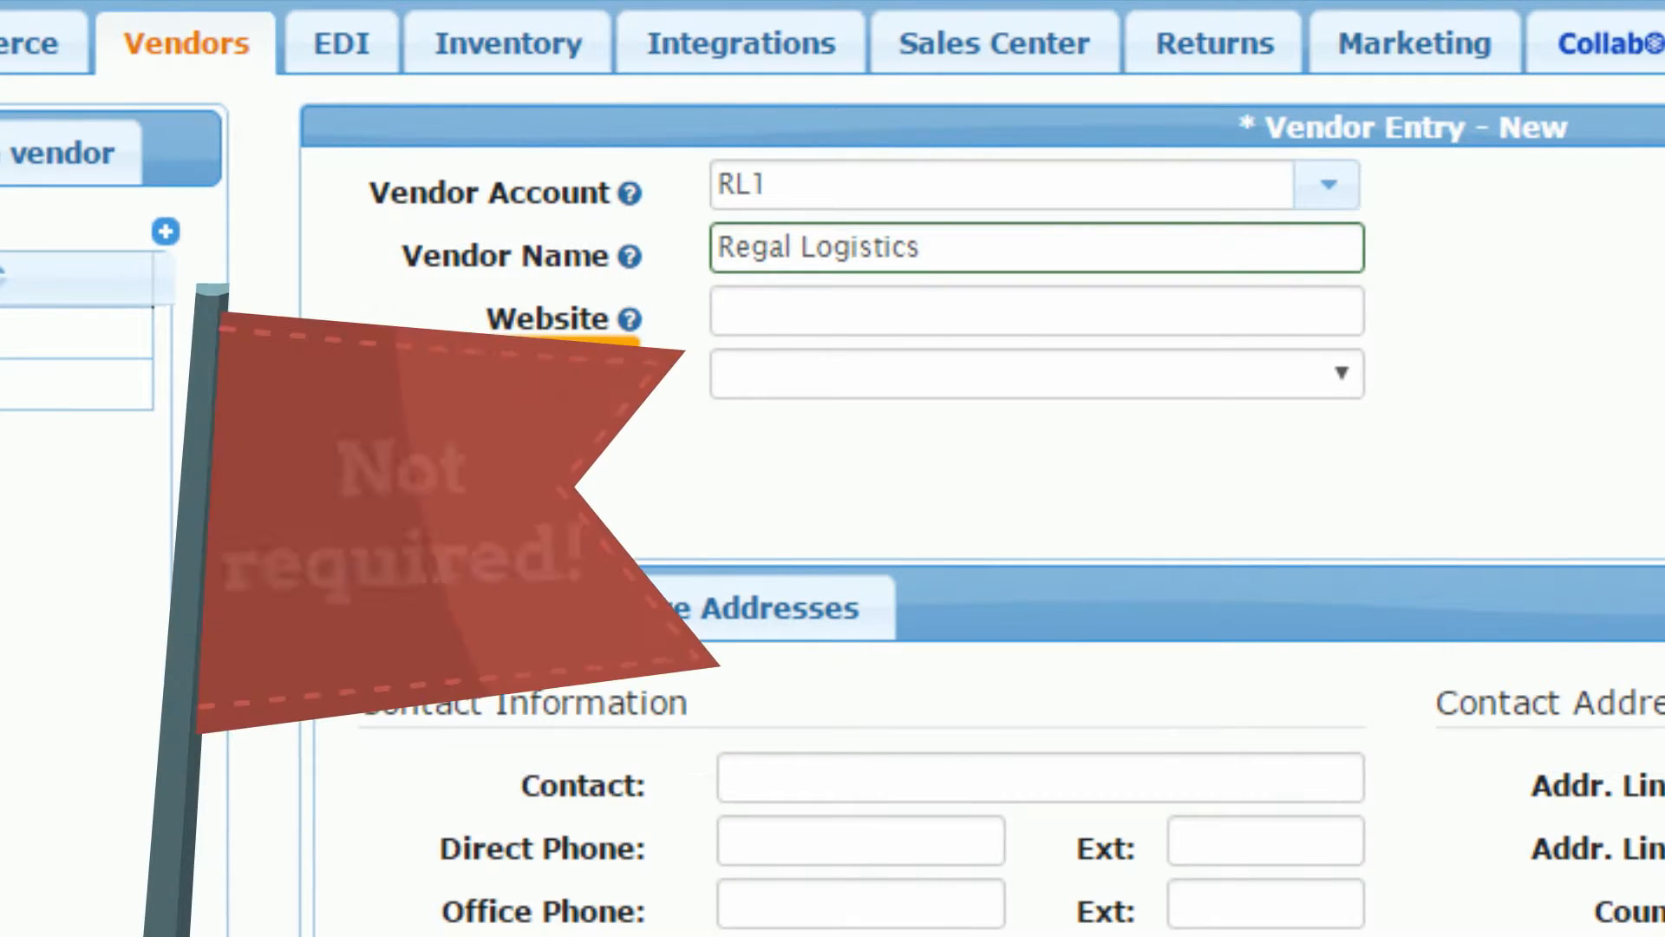
left_click(1037, 310)
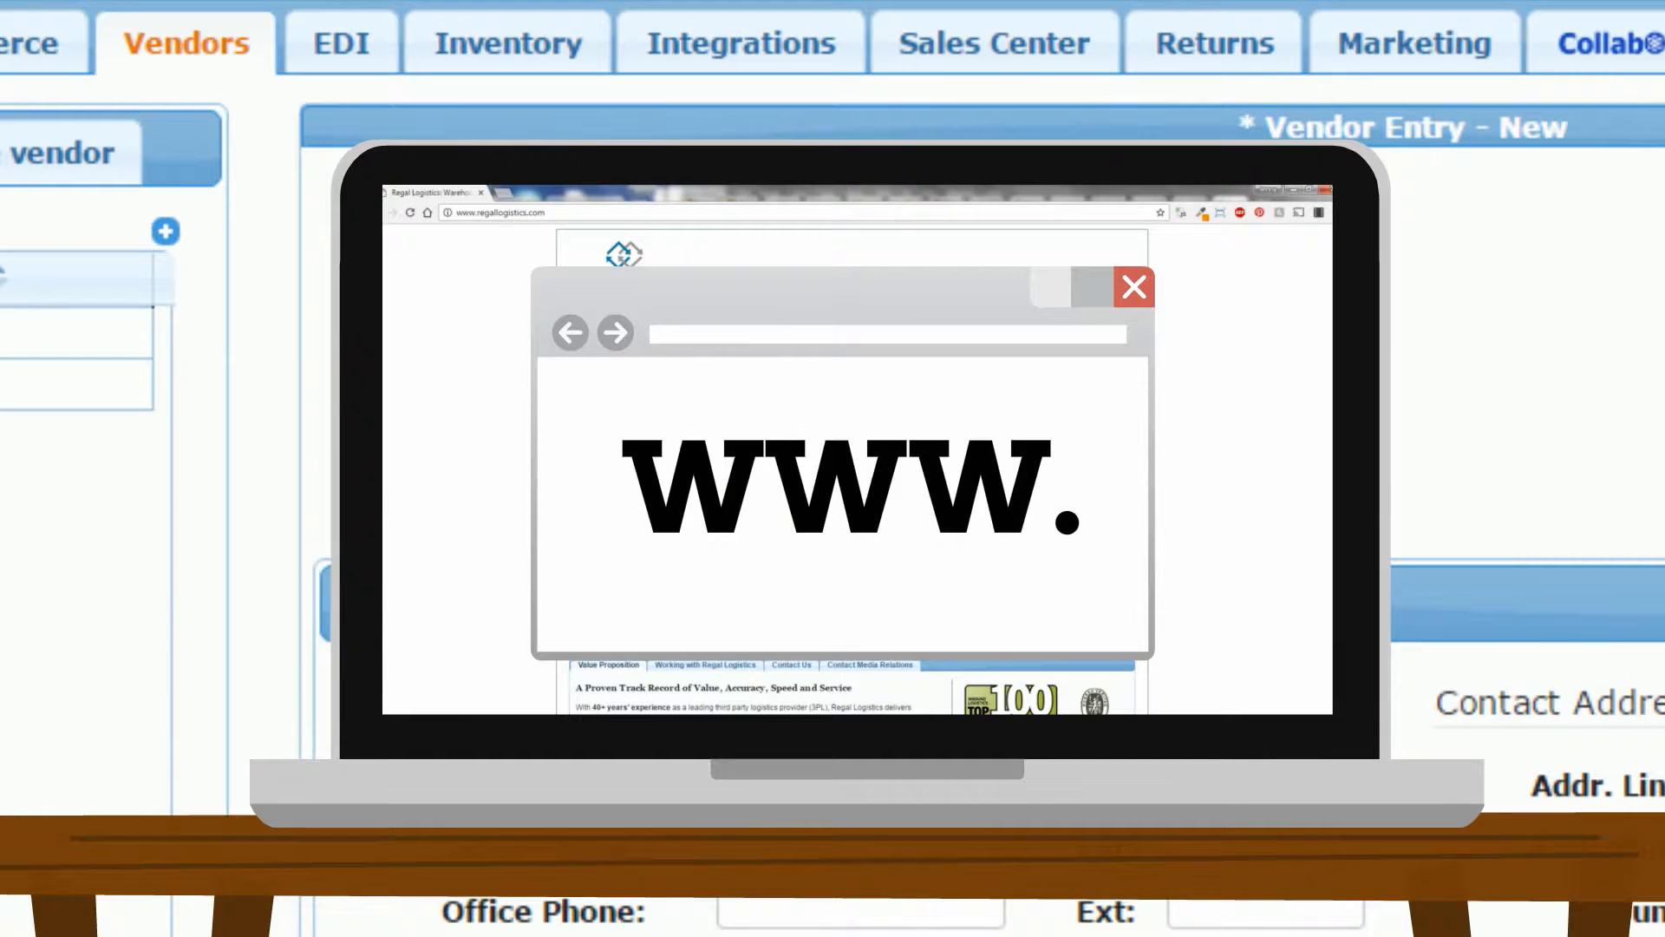
type("www.regallogistics.com")
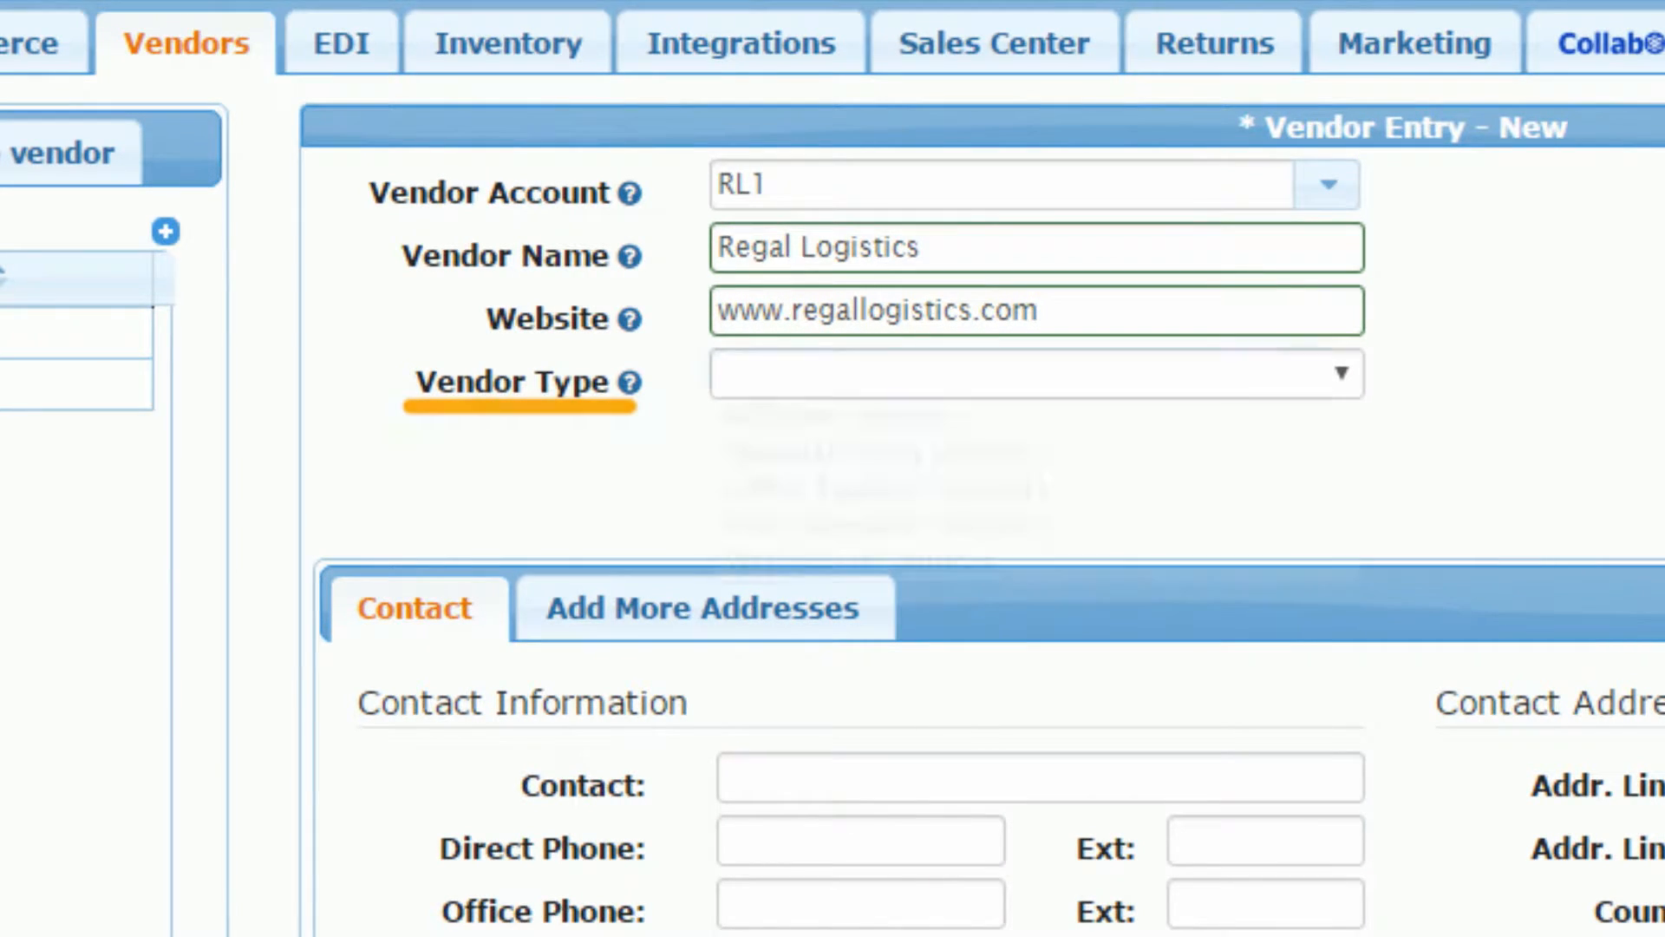
Step: Choose Warehouse Vendors from the Vendor Type list
left_click(1341, 373)
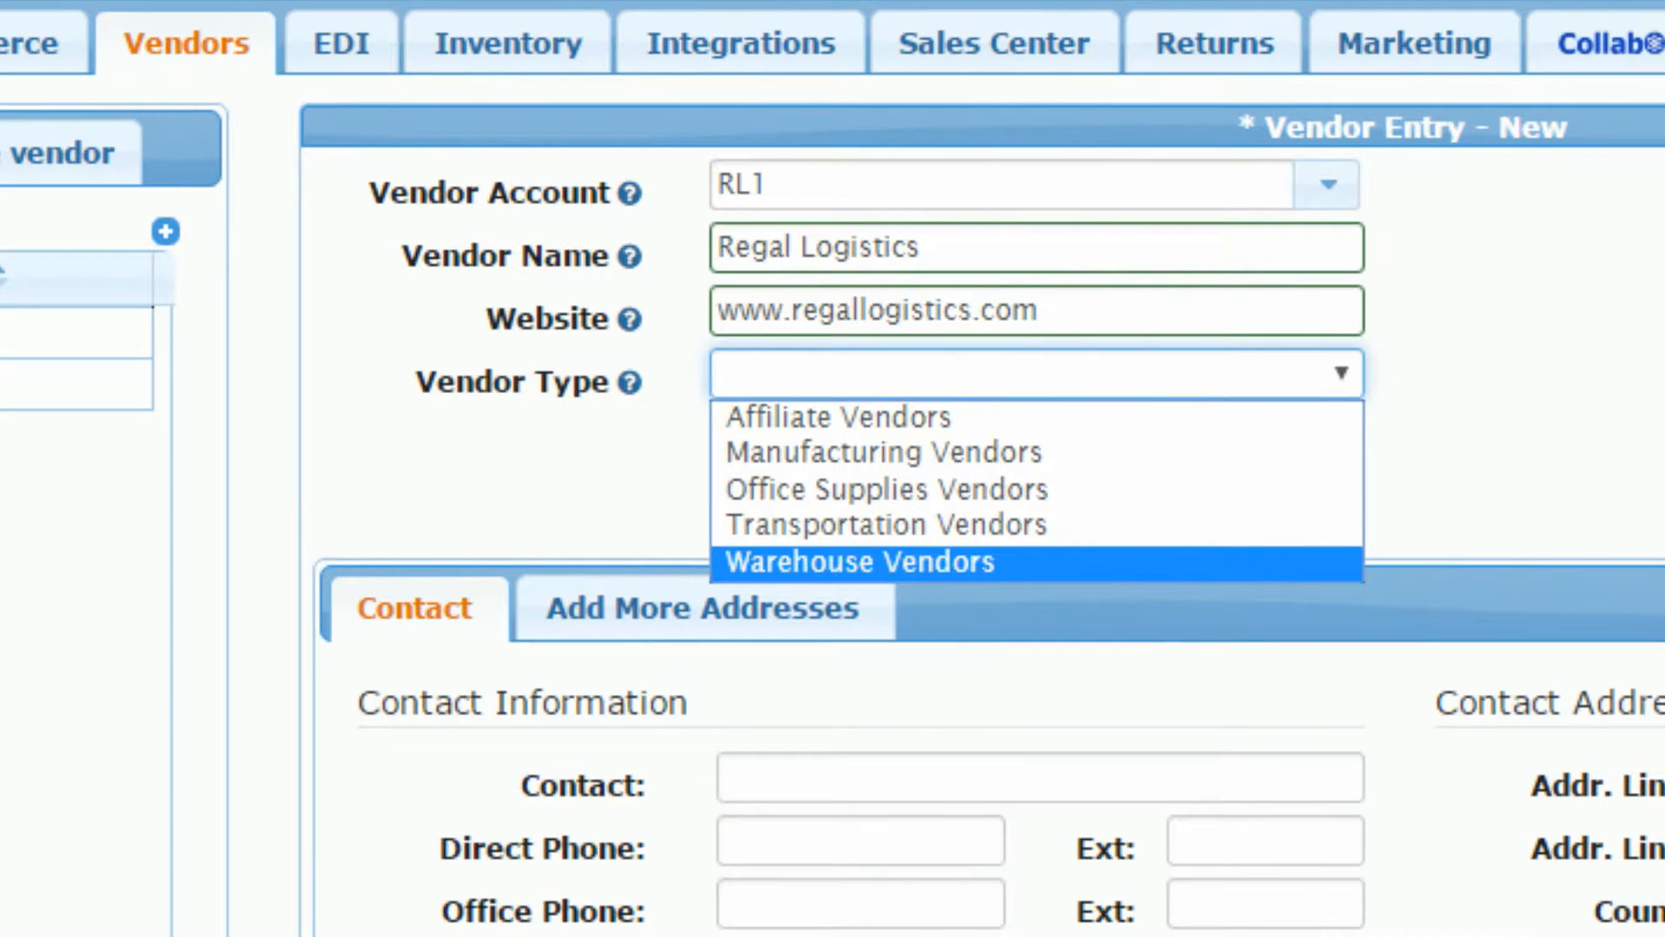
left_click(860, 562)
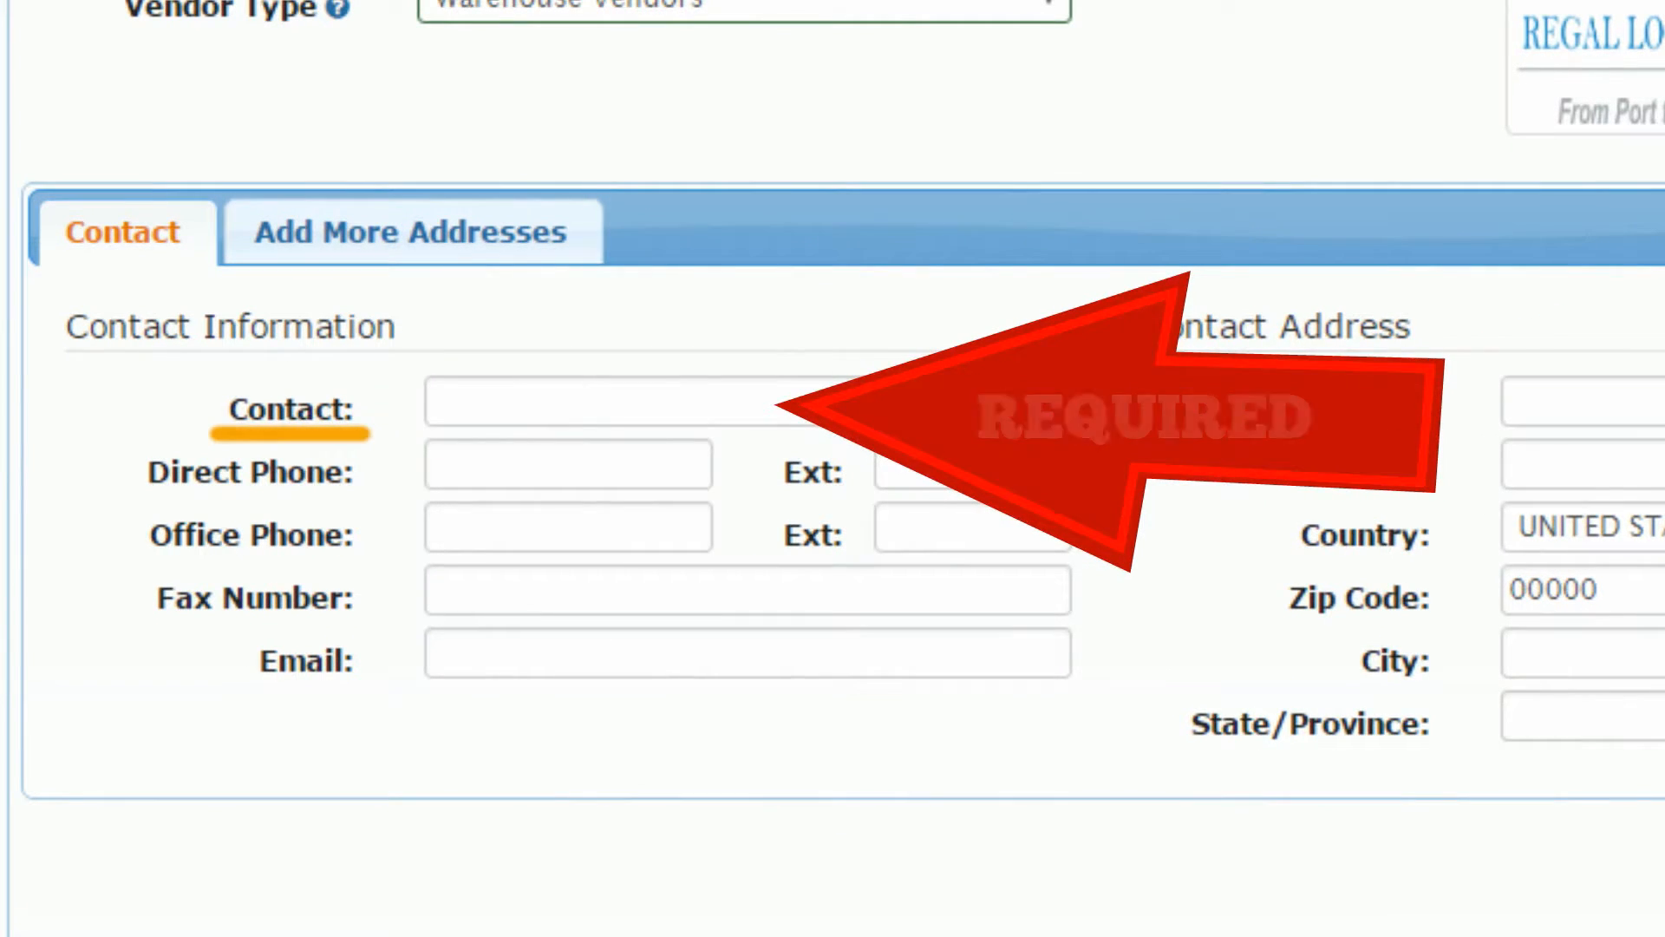
Step: Fill in the contact person's name and the contact e-mail address
left_click(748, 401)
type("John Doe")
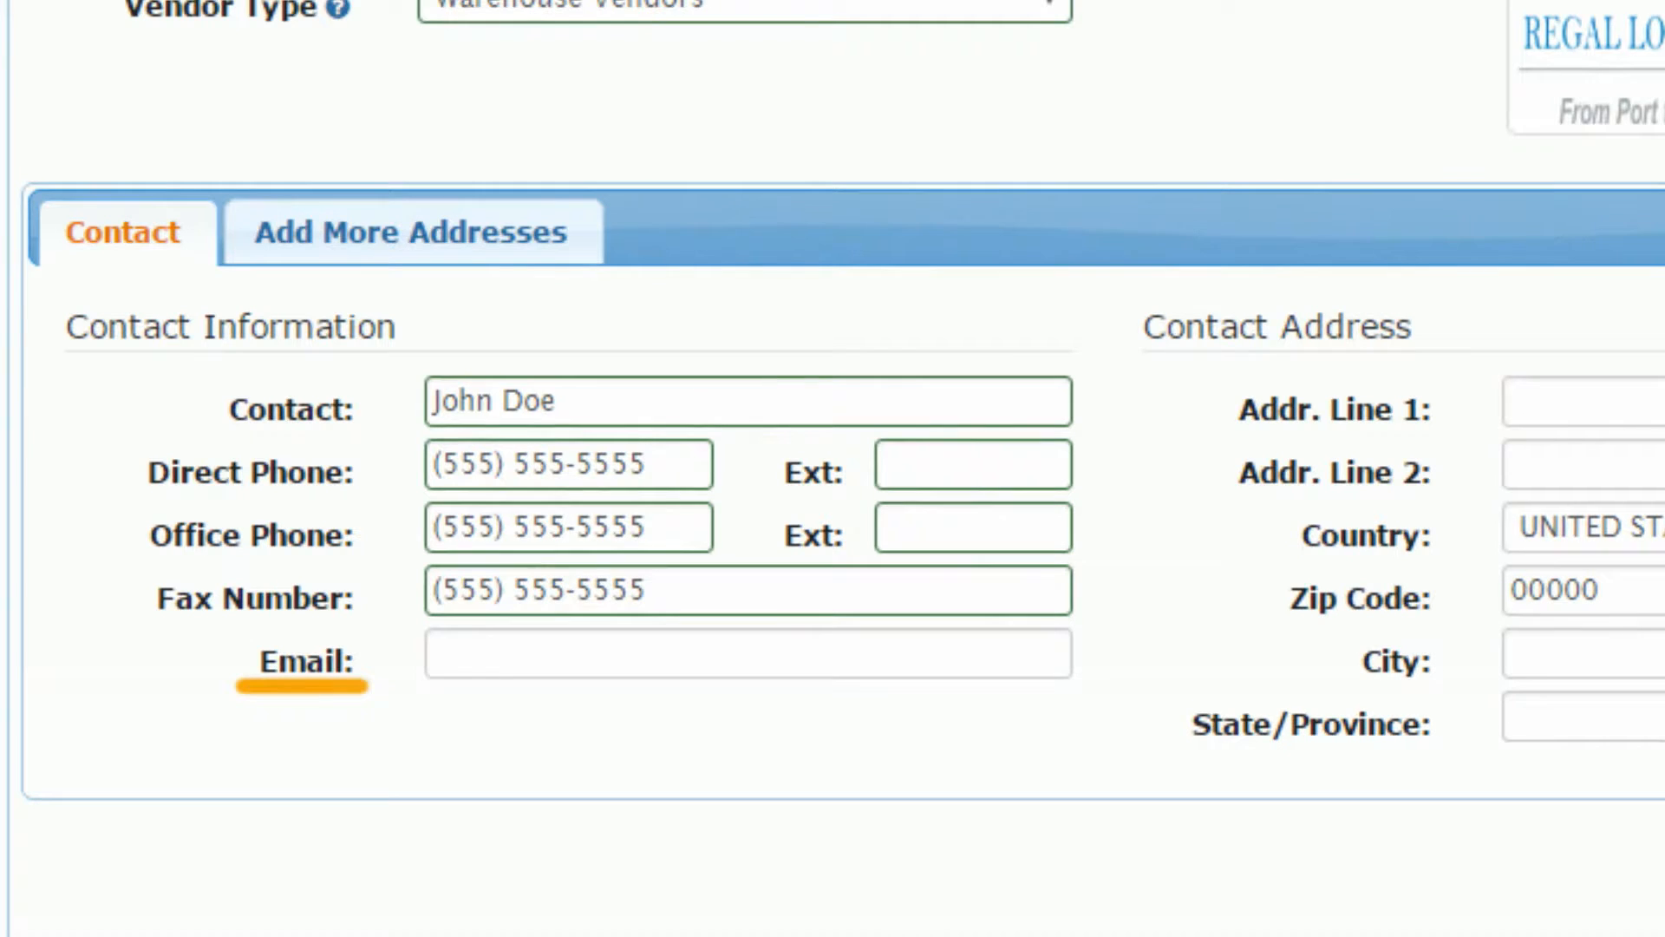
left_click(747, 654)
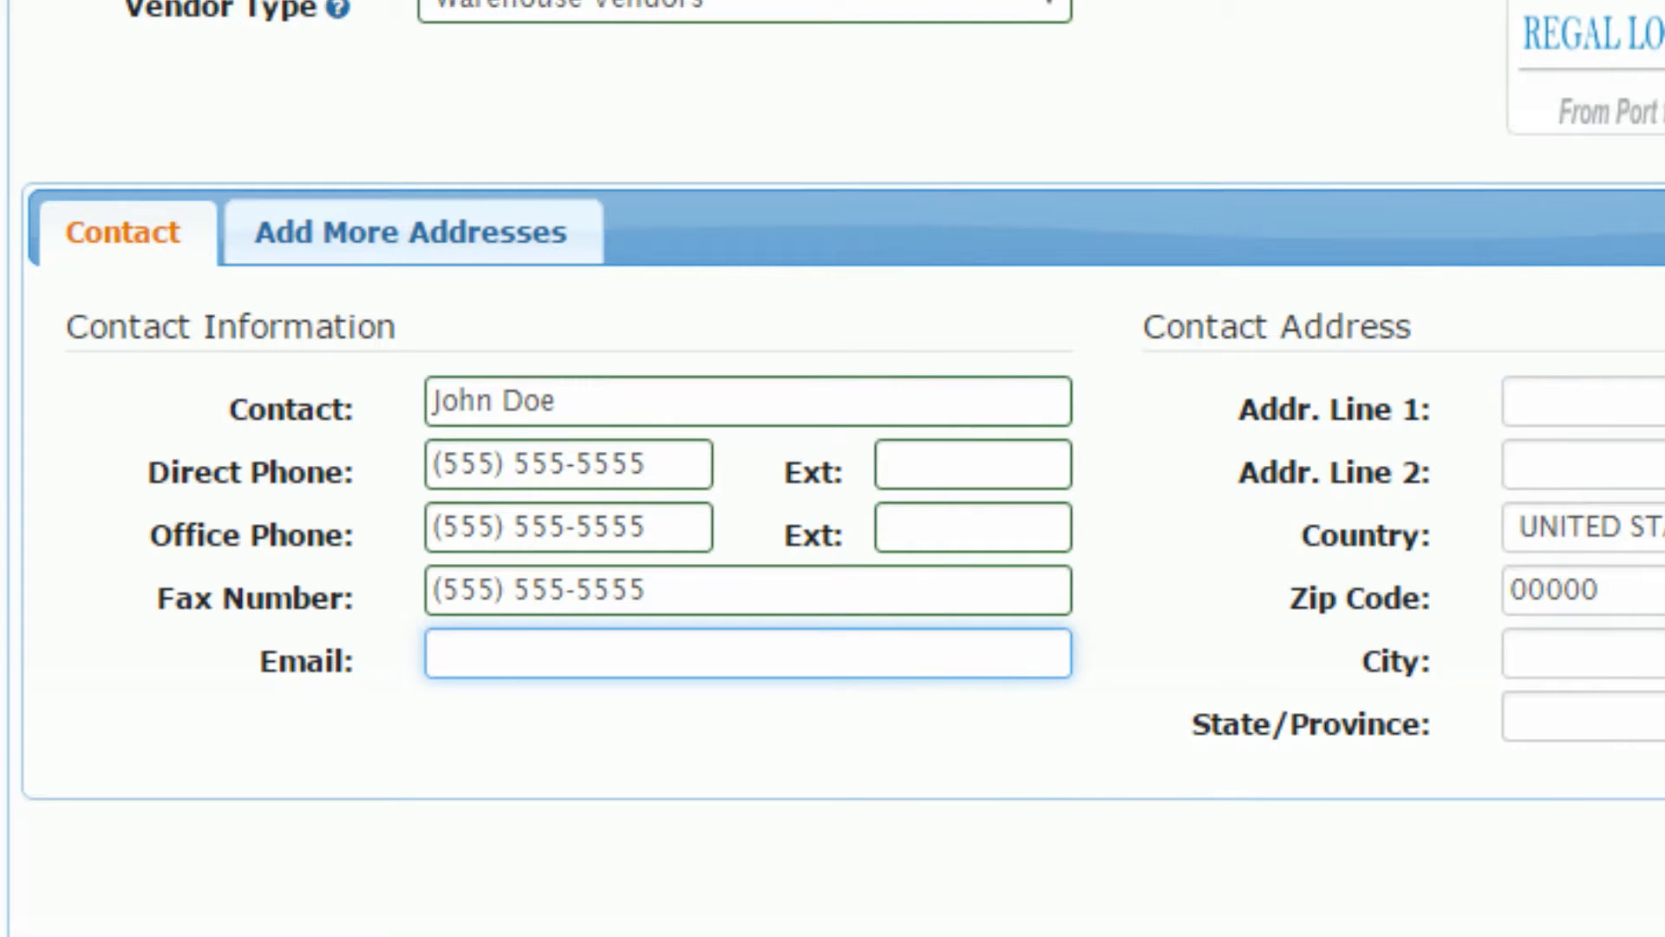
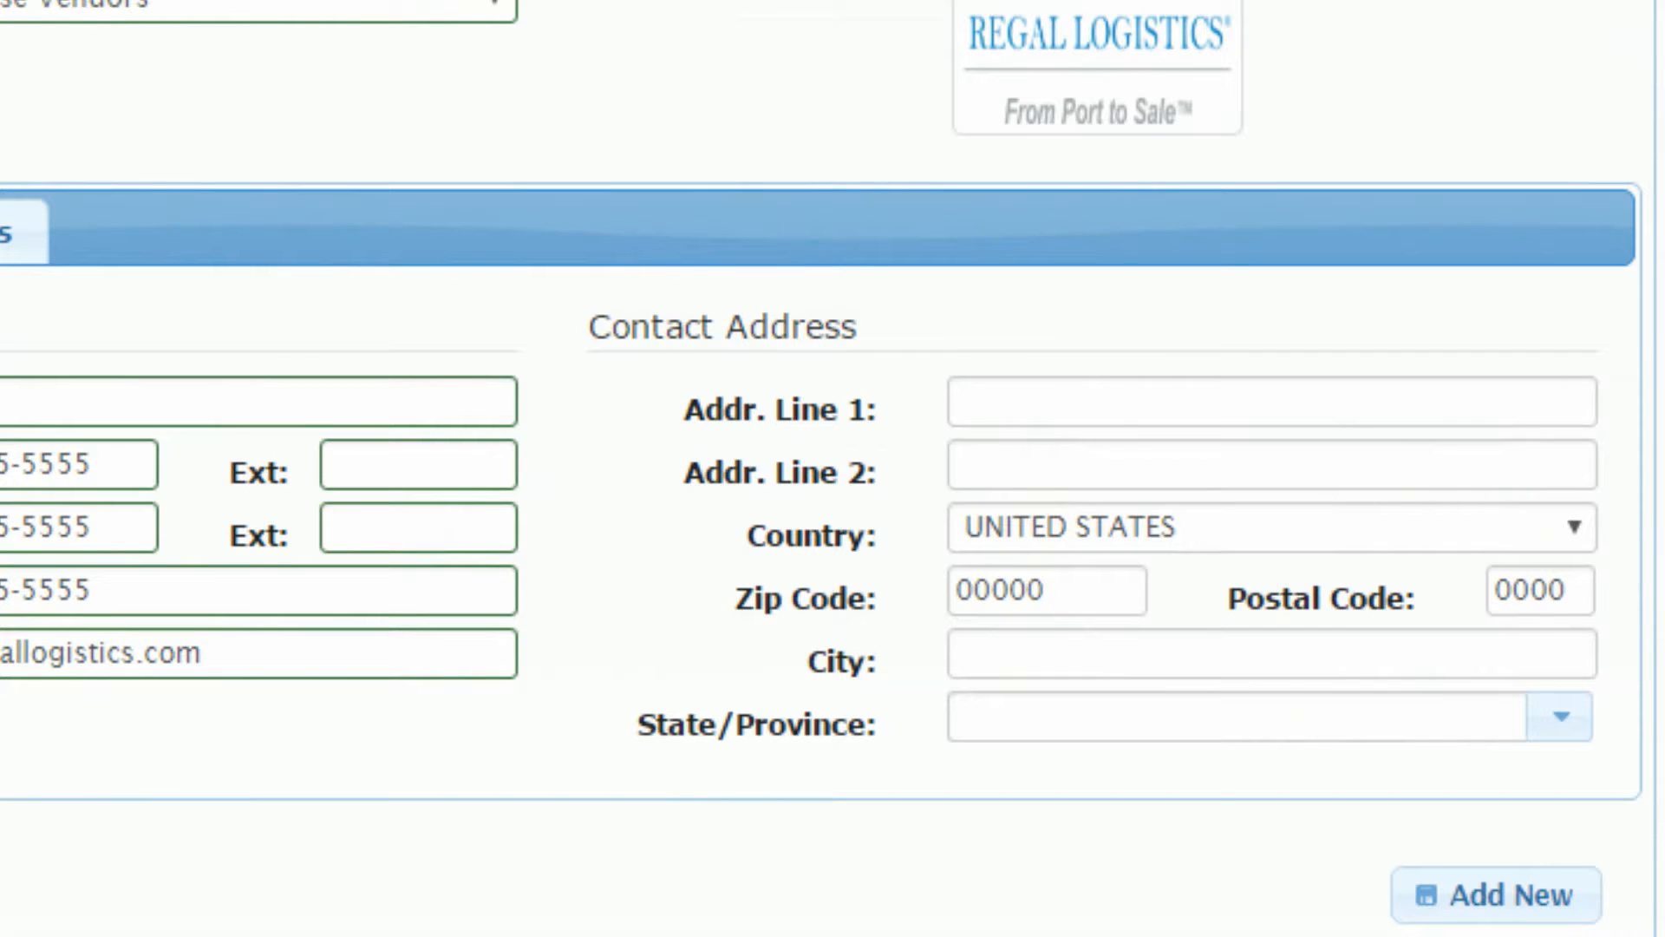
Step: Enter the vendor's street address in Address Line 1
left_click(1271, 402)
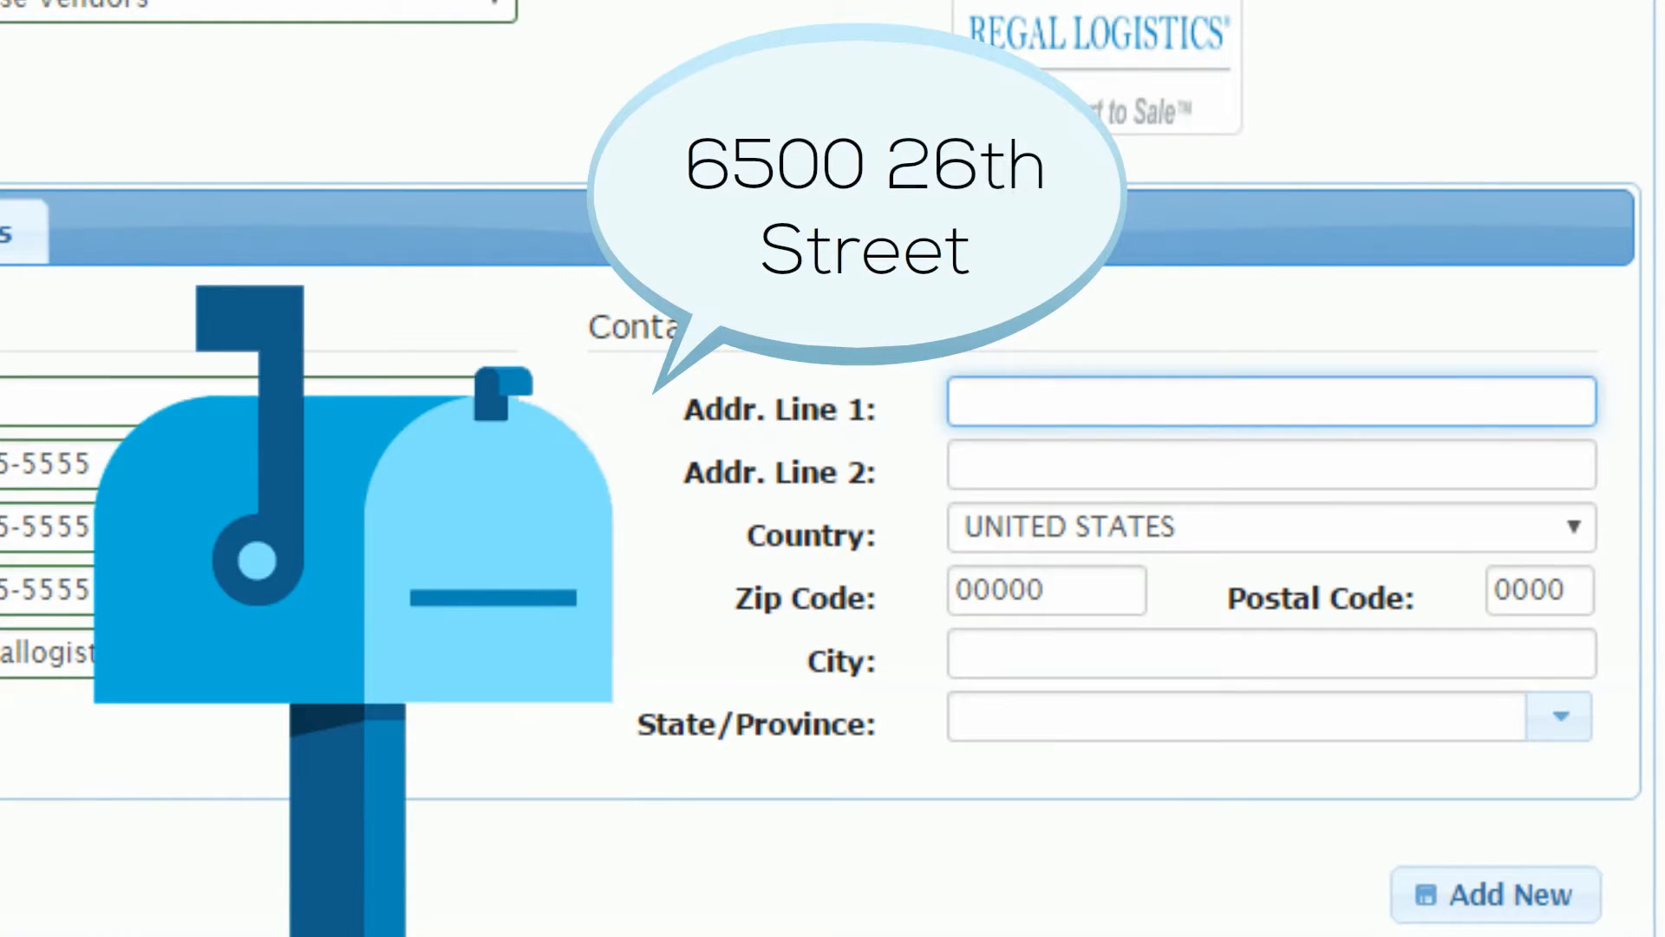
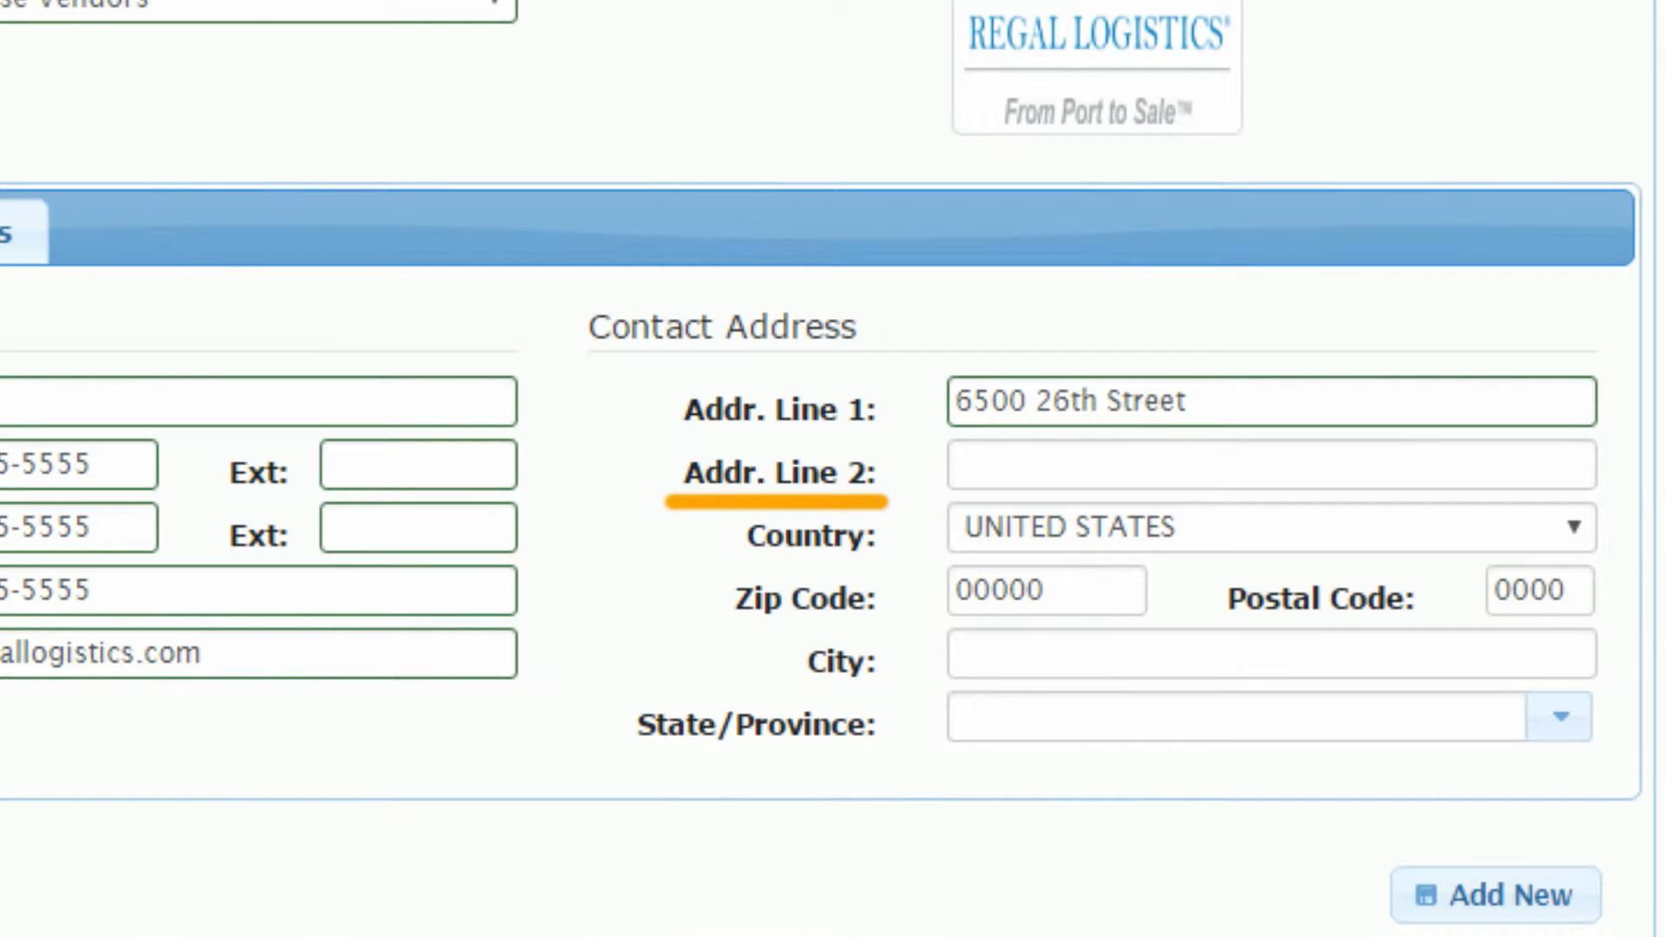
left_click(1272, 465)
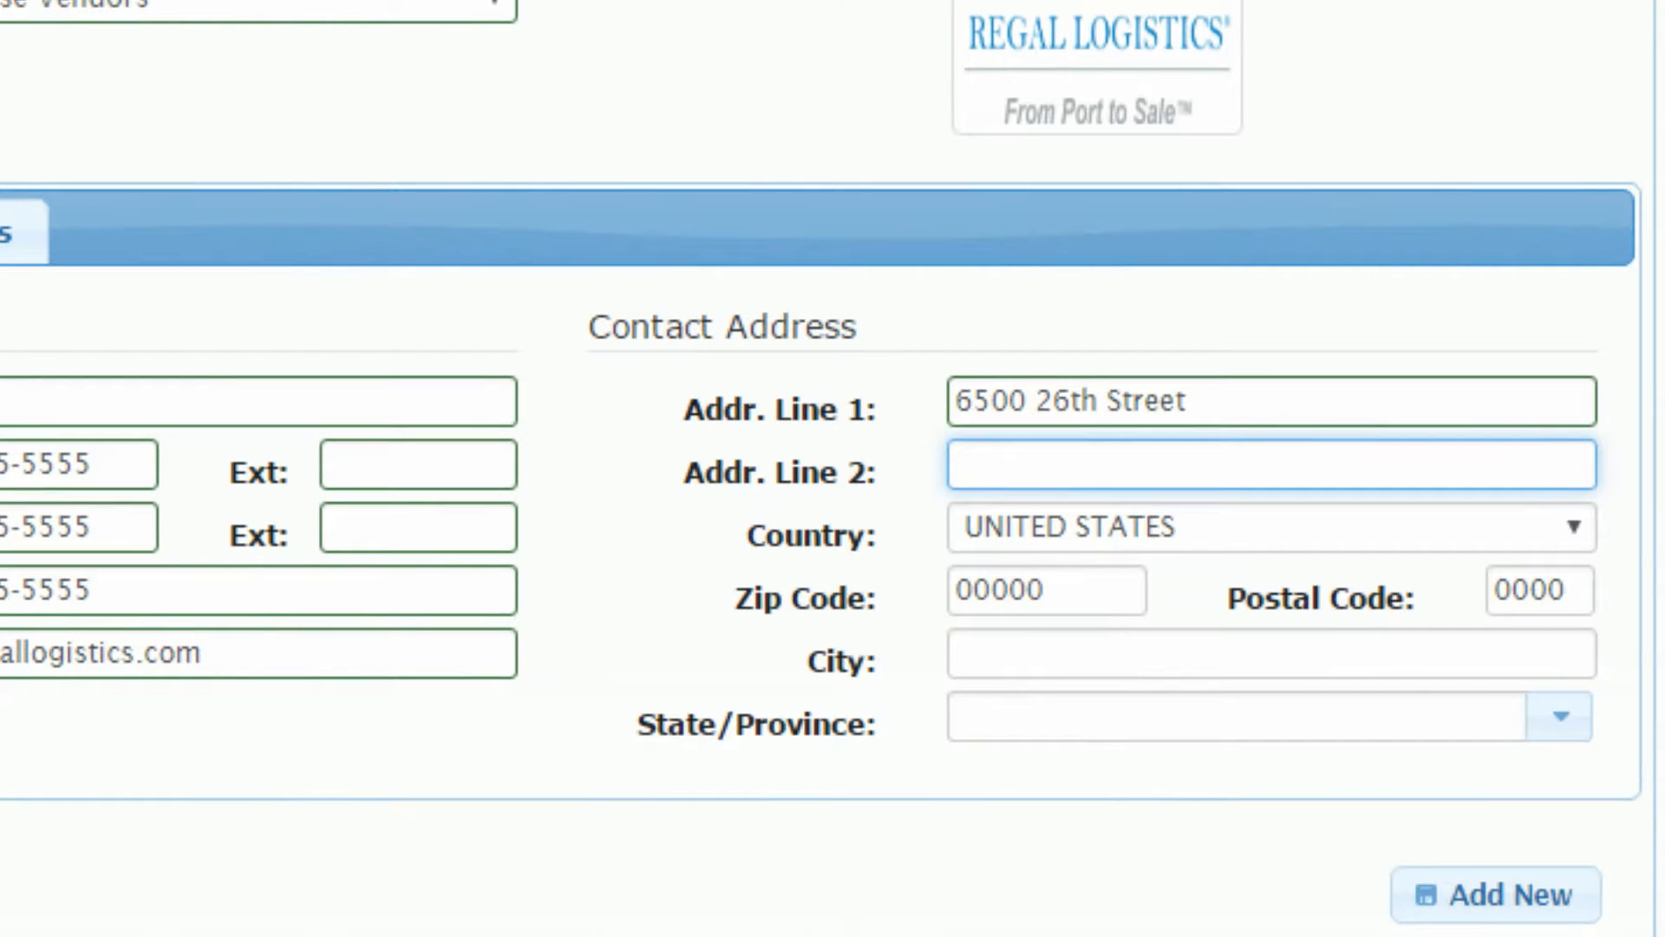
Step: Leave Address Line 2 blank and set Country to UNITED STATES
key("Tab")
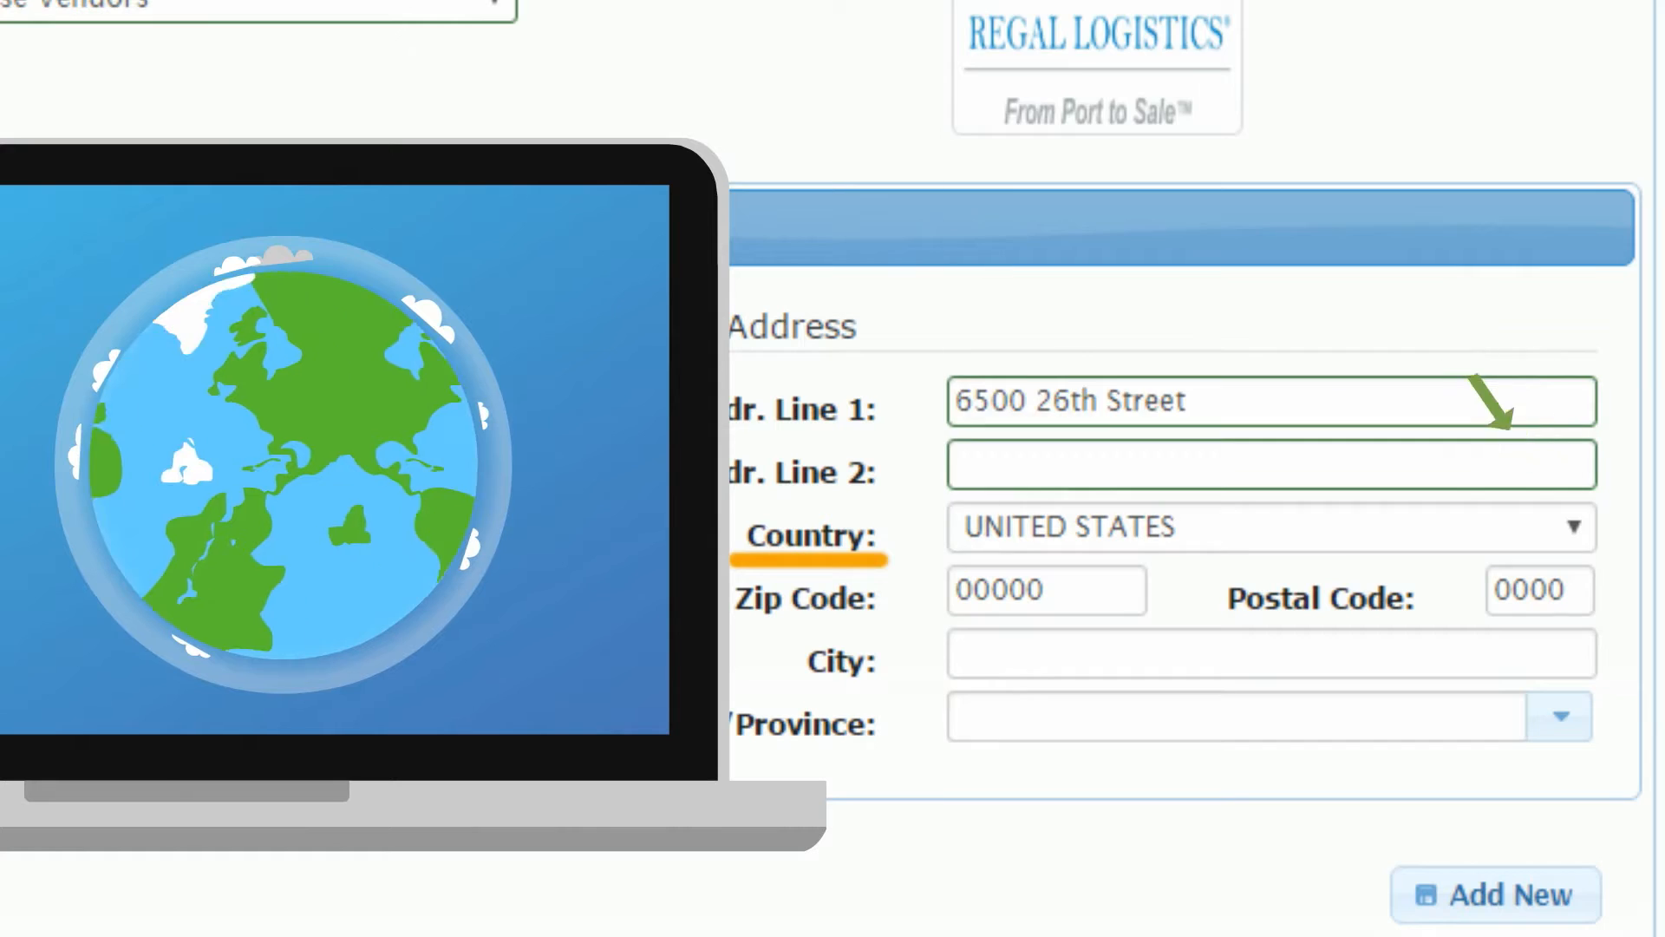
left_click(1574, 528)
scroll(1258, 261, "down", 20)
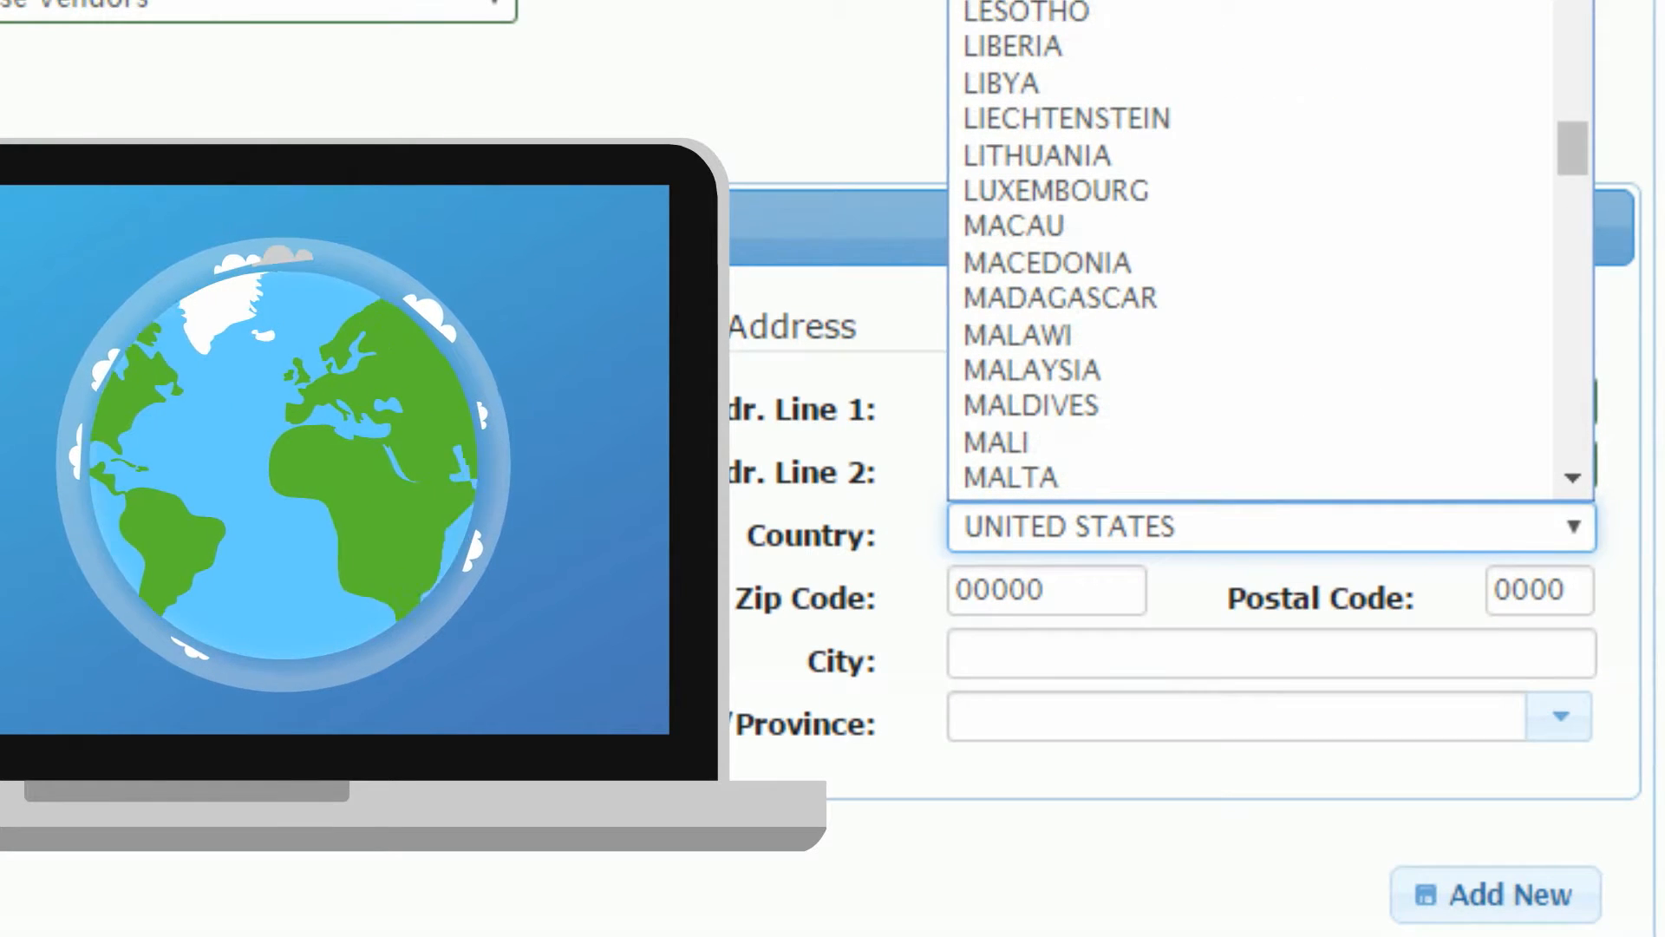
scroll(1257, 243, "down", 20)
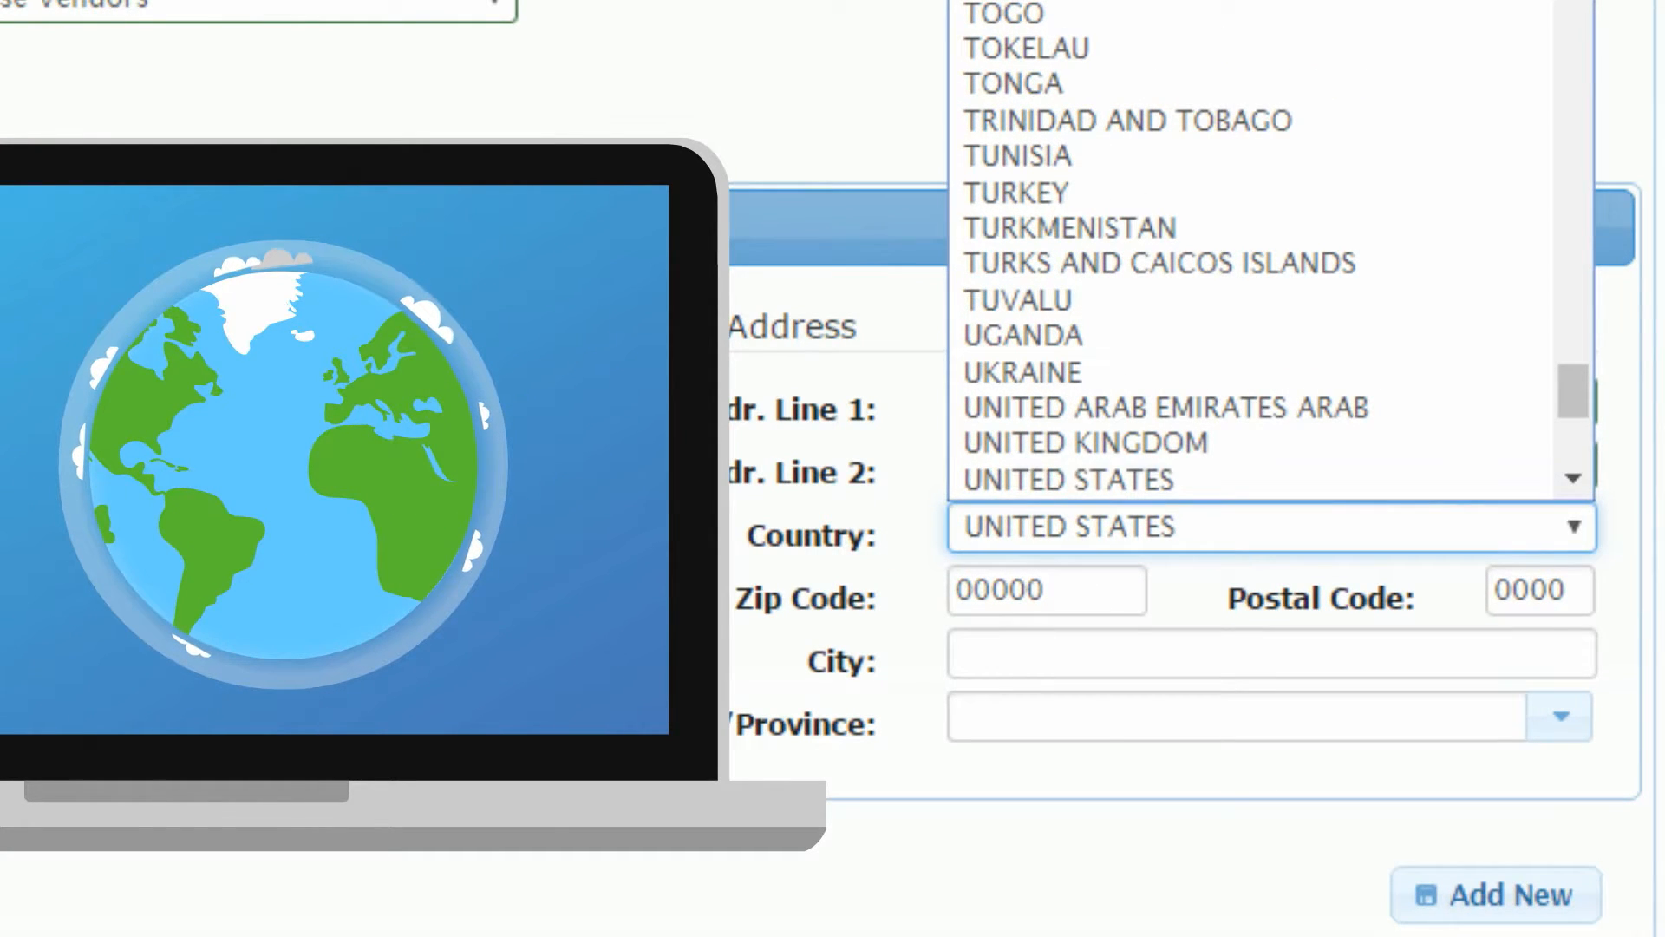
left_click(1069, 480)
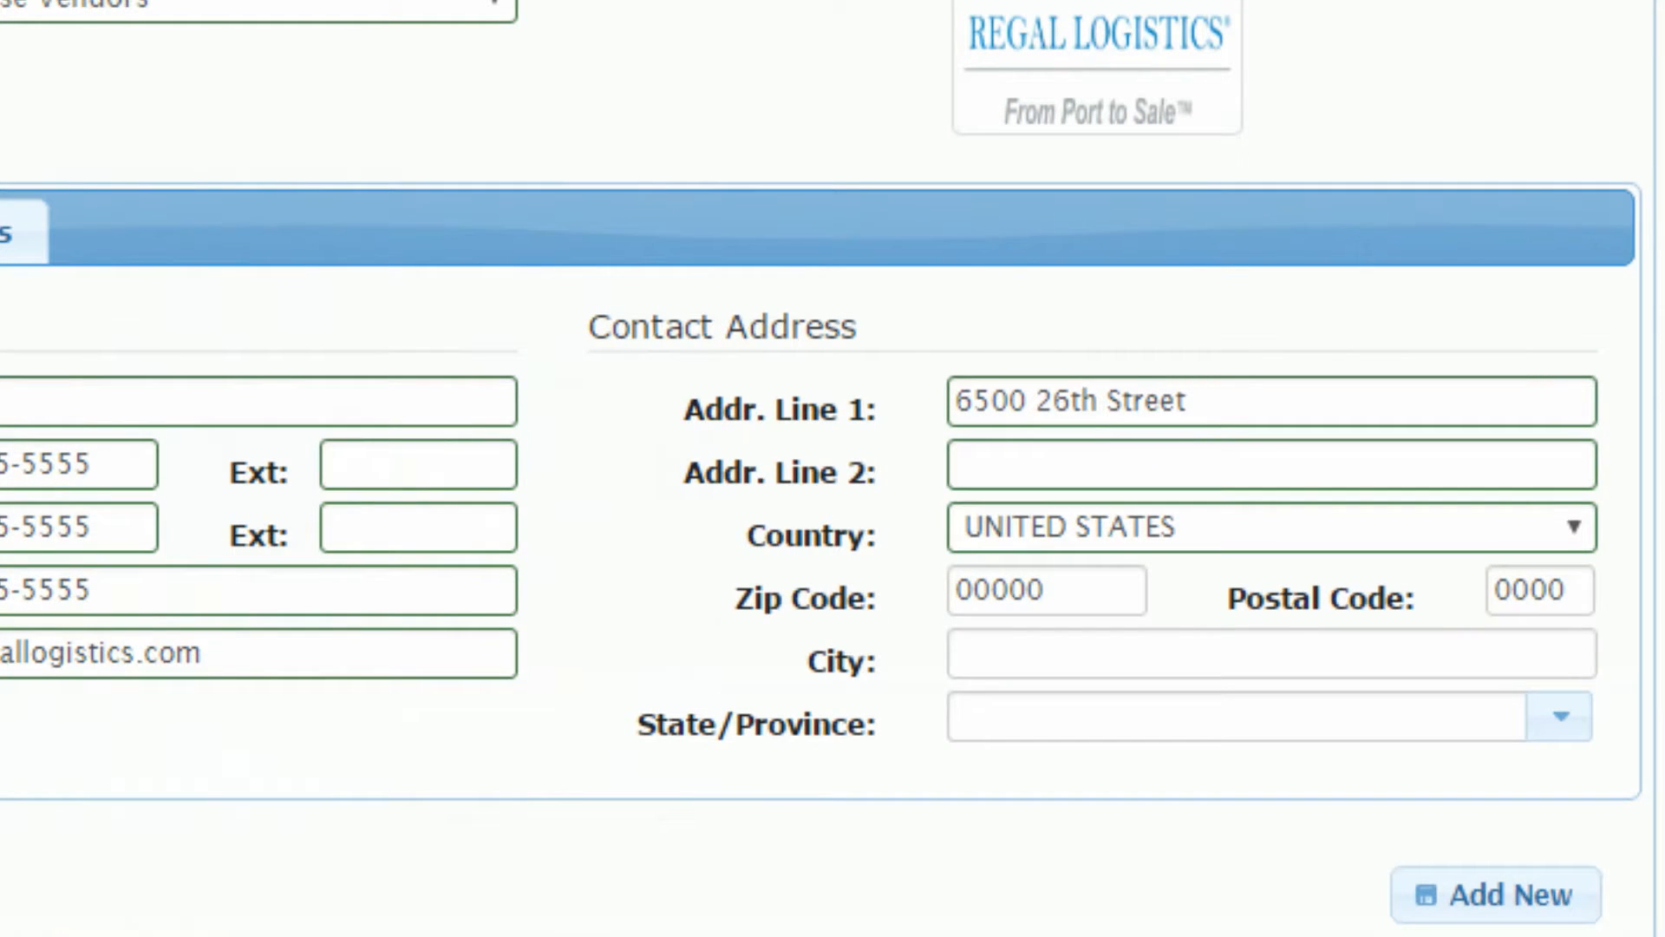
Step: Enter the vendor's zip code so State fills as Washington, then clear the suggested city
left_click(1046, 591)
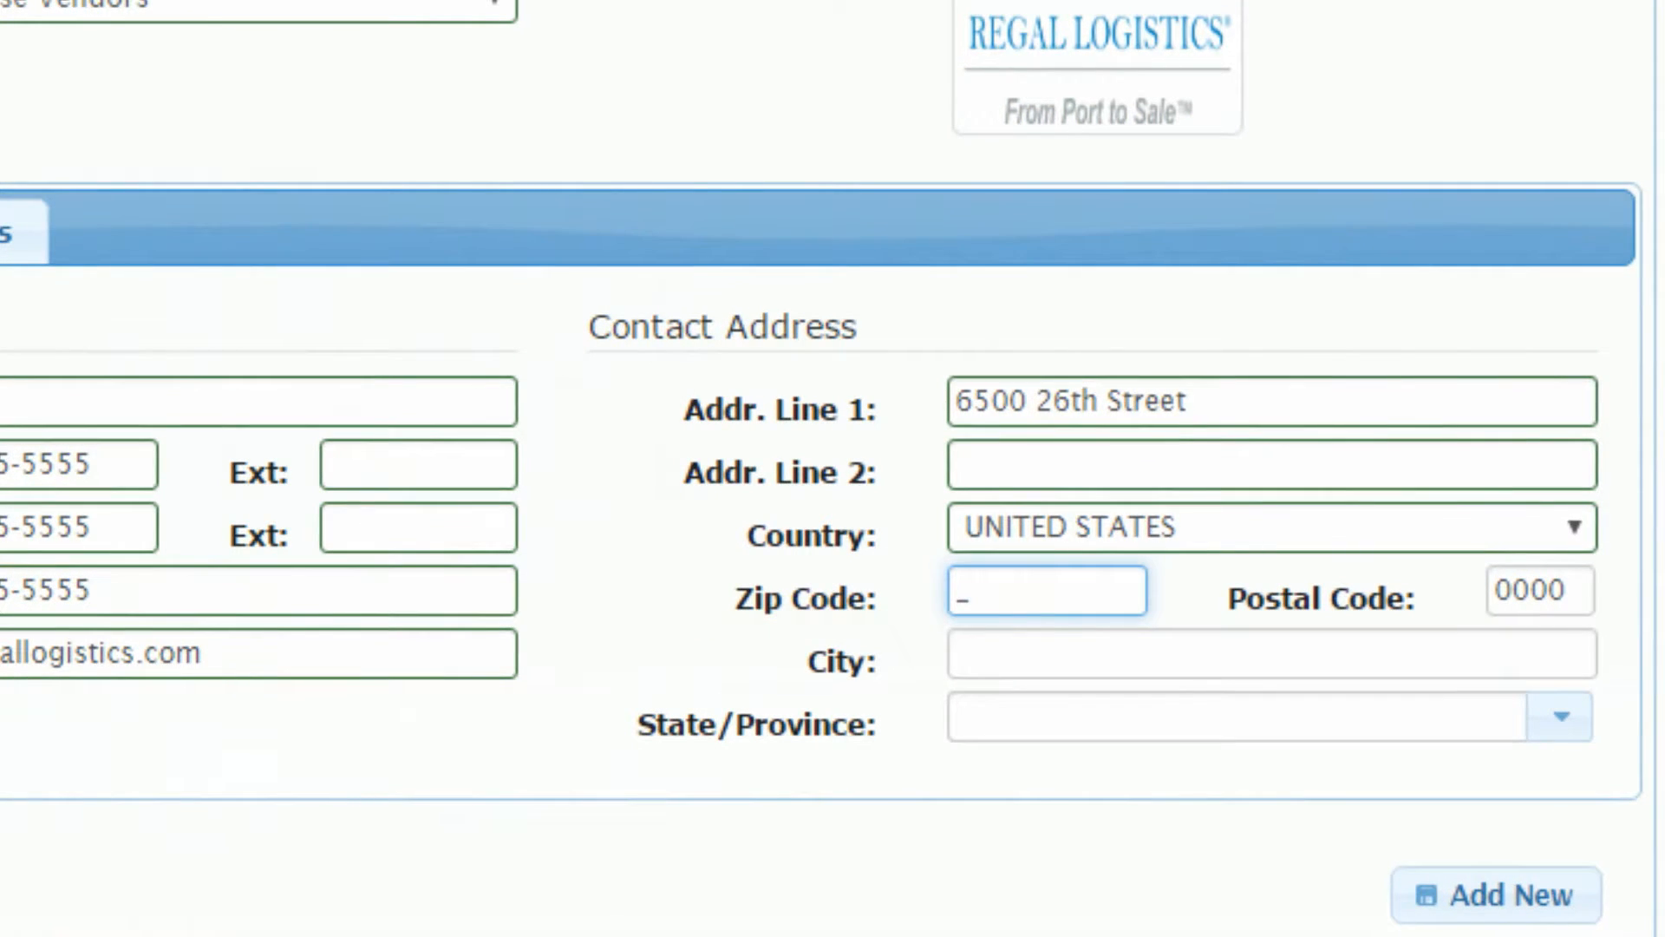
type("98424")
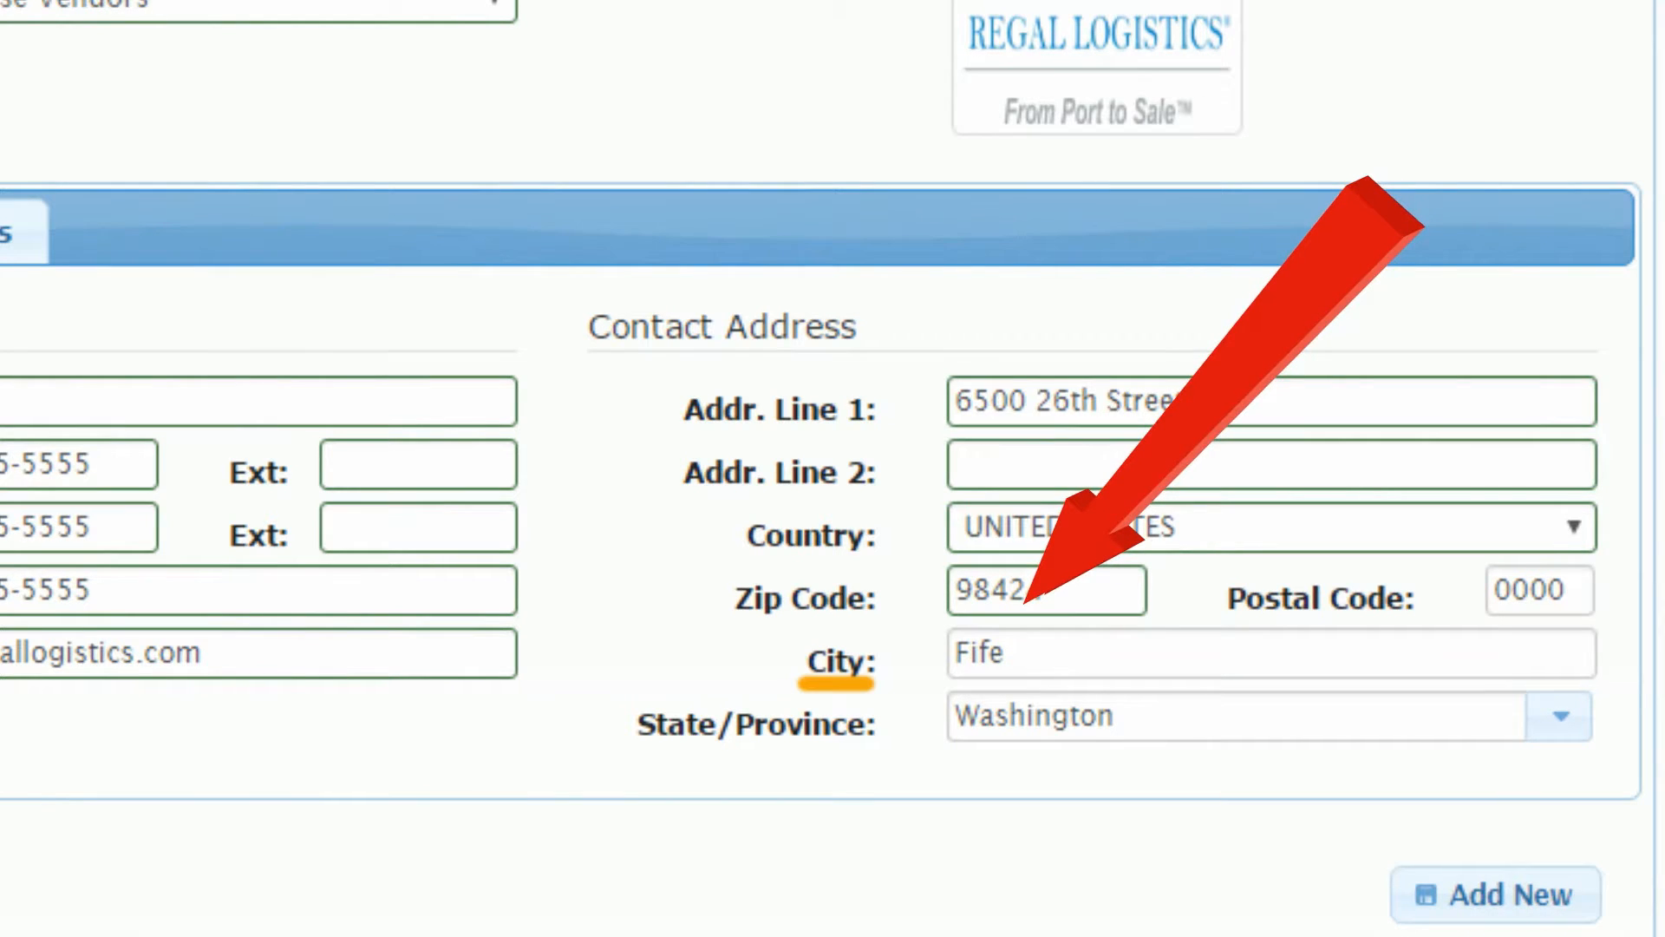
left_click(1271, 653)
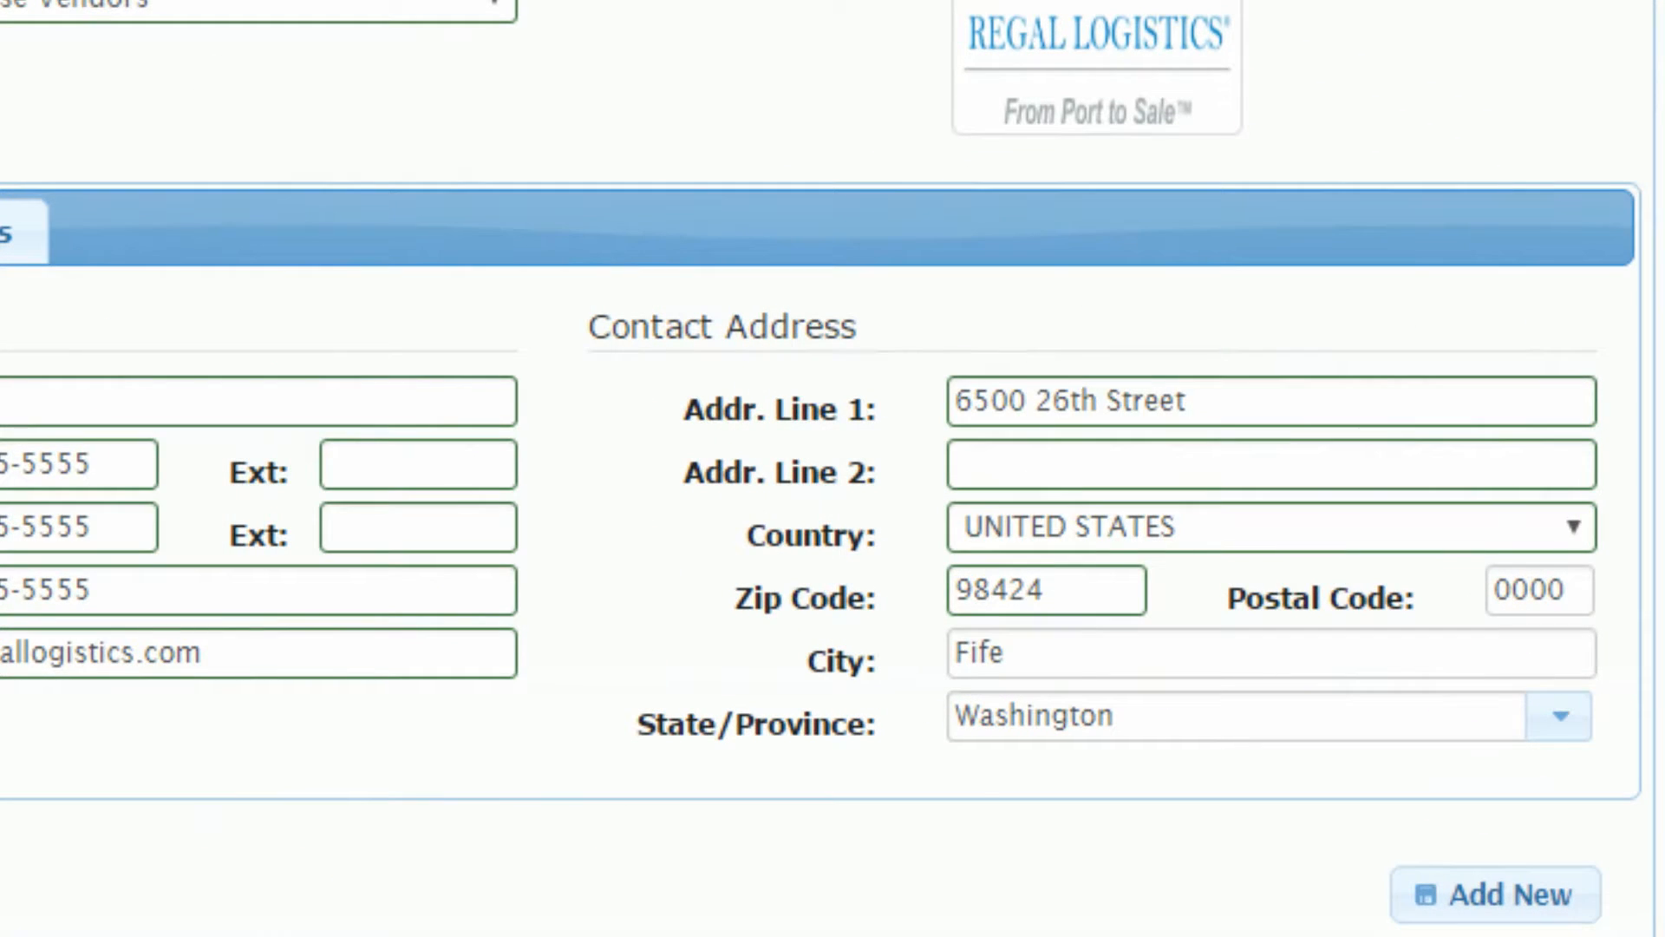
left_click(1127, 653)
key("BackSpace")
key("BackSpace")
key("BackSpace")
key("BackSpace")
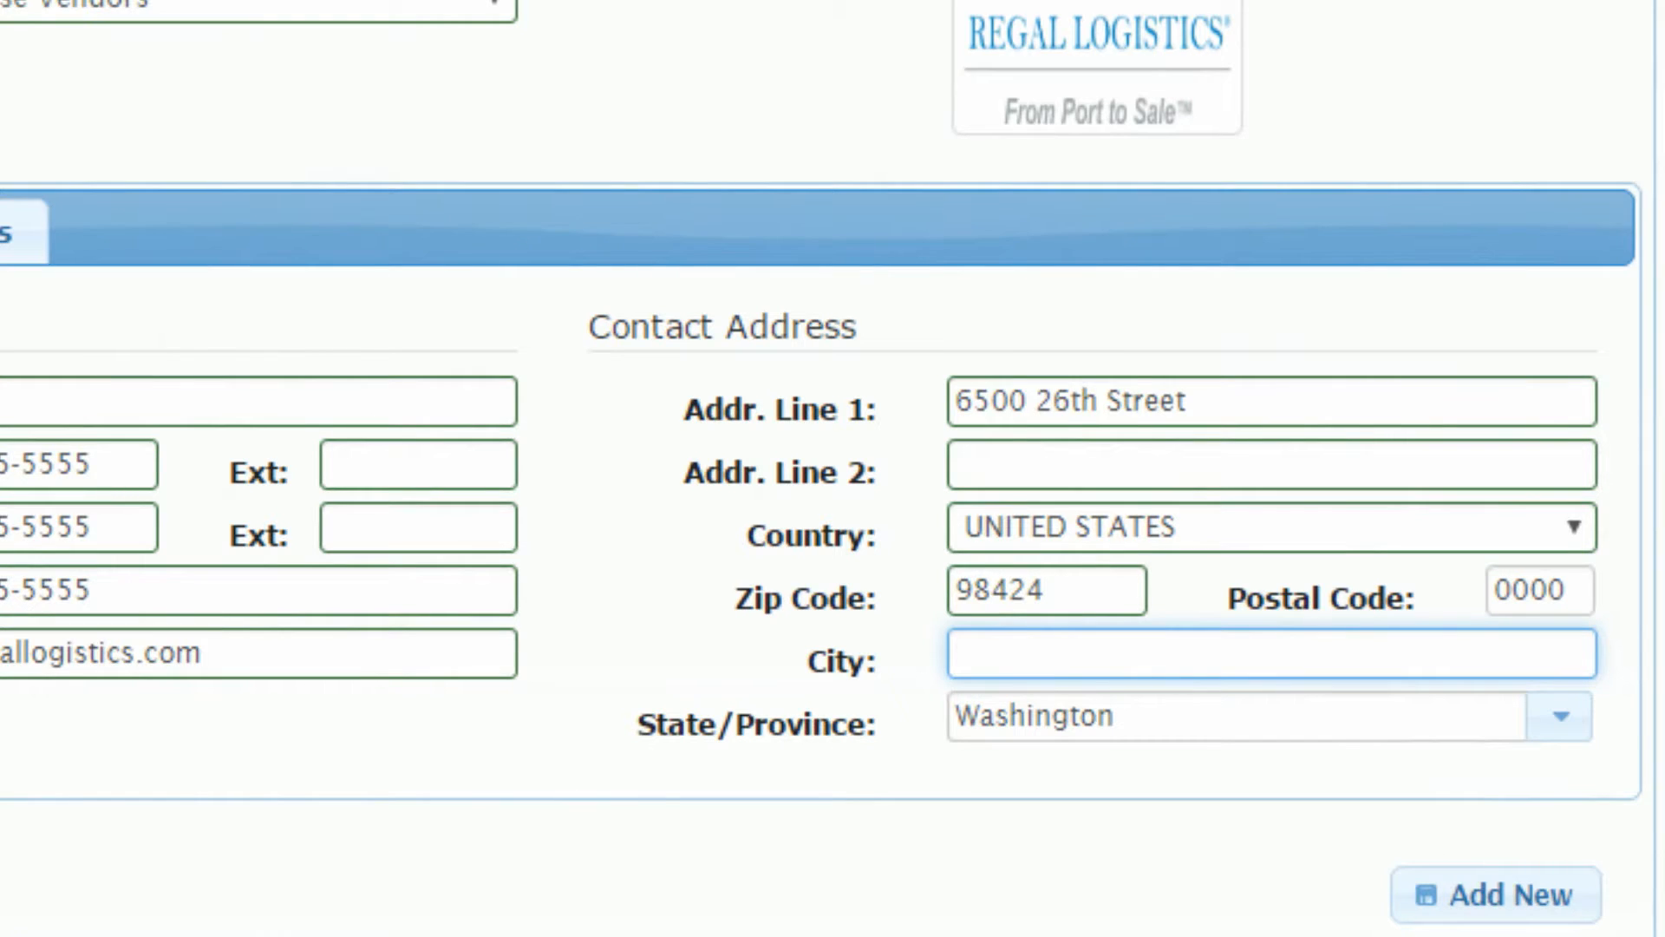
Step: Type the vendor's city and clear the 0000 from Postal Code
type("San Diego")
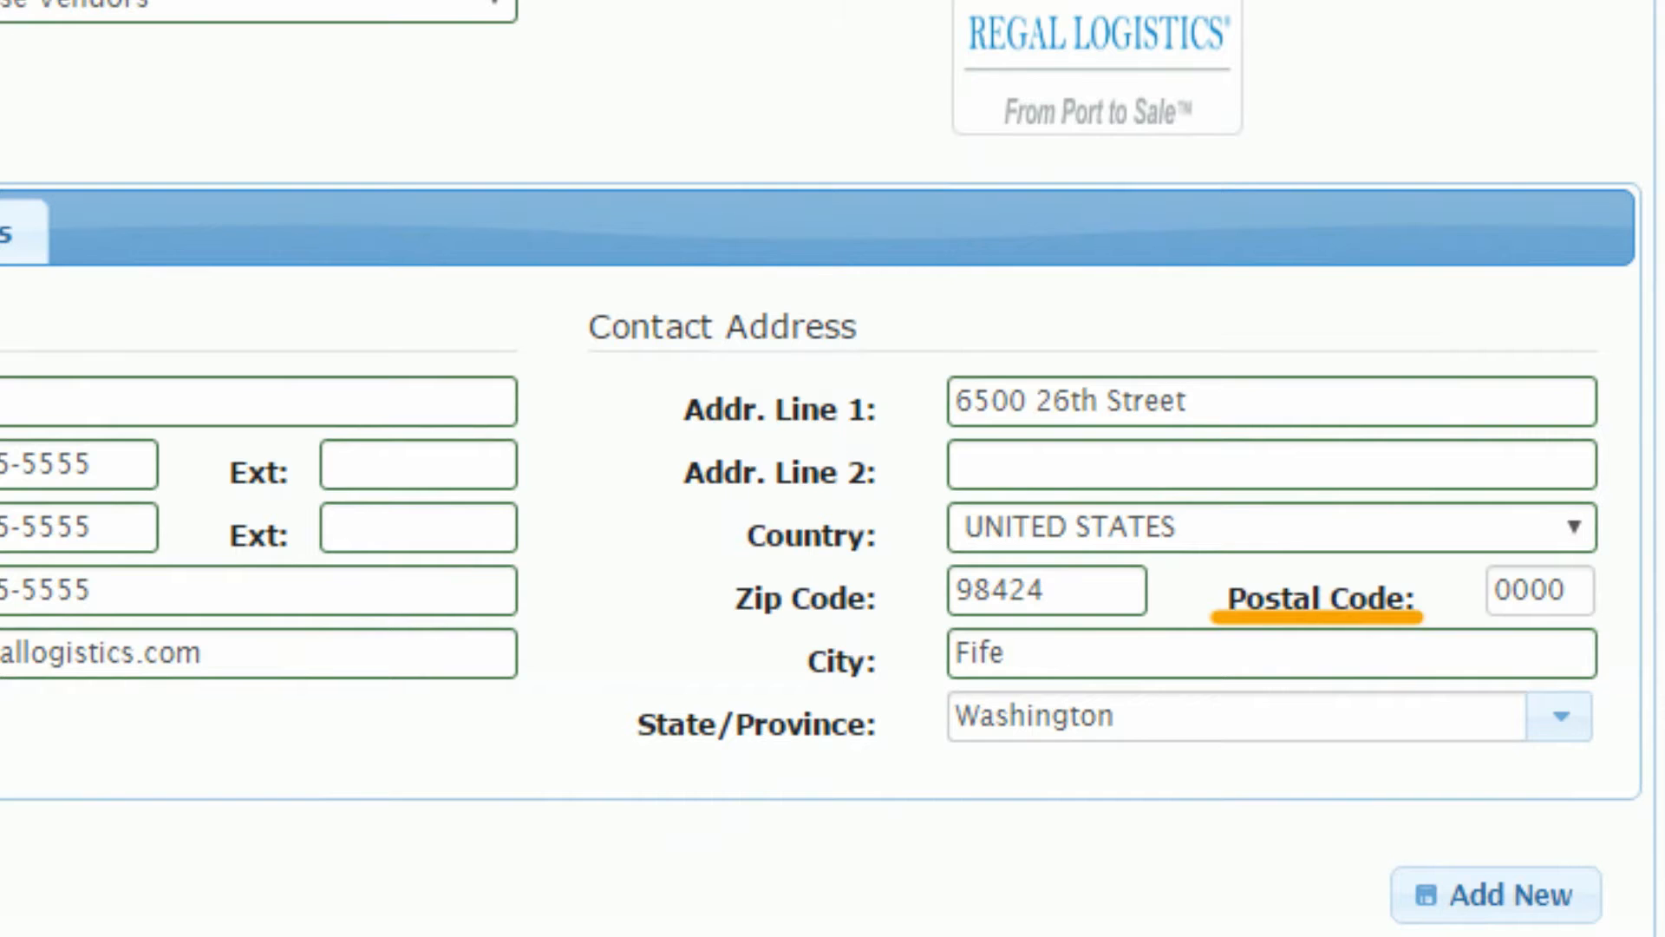
left_click(1540, 591)
key("BackSpace")
key("BackSpace")
key("BackSpace")
key("BackSpace")
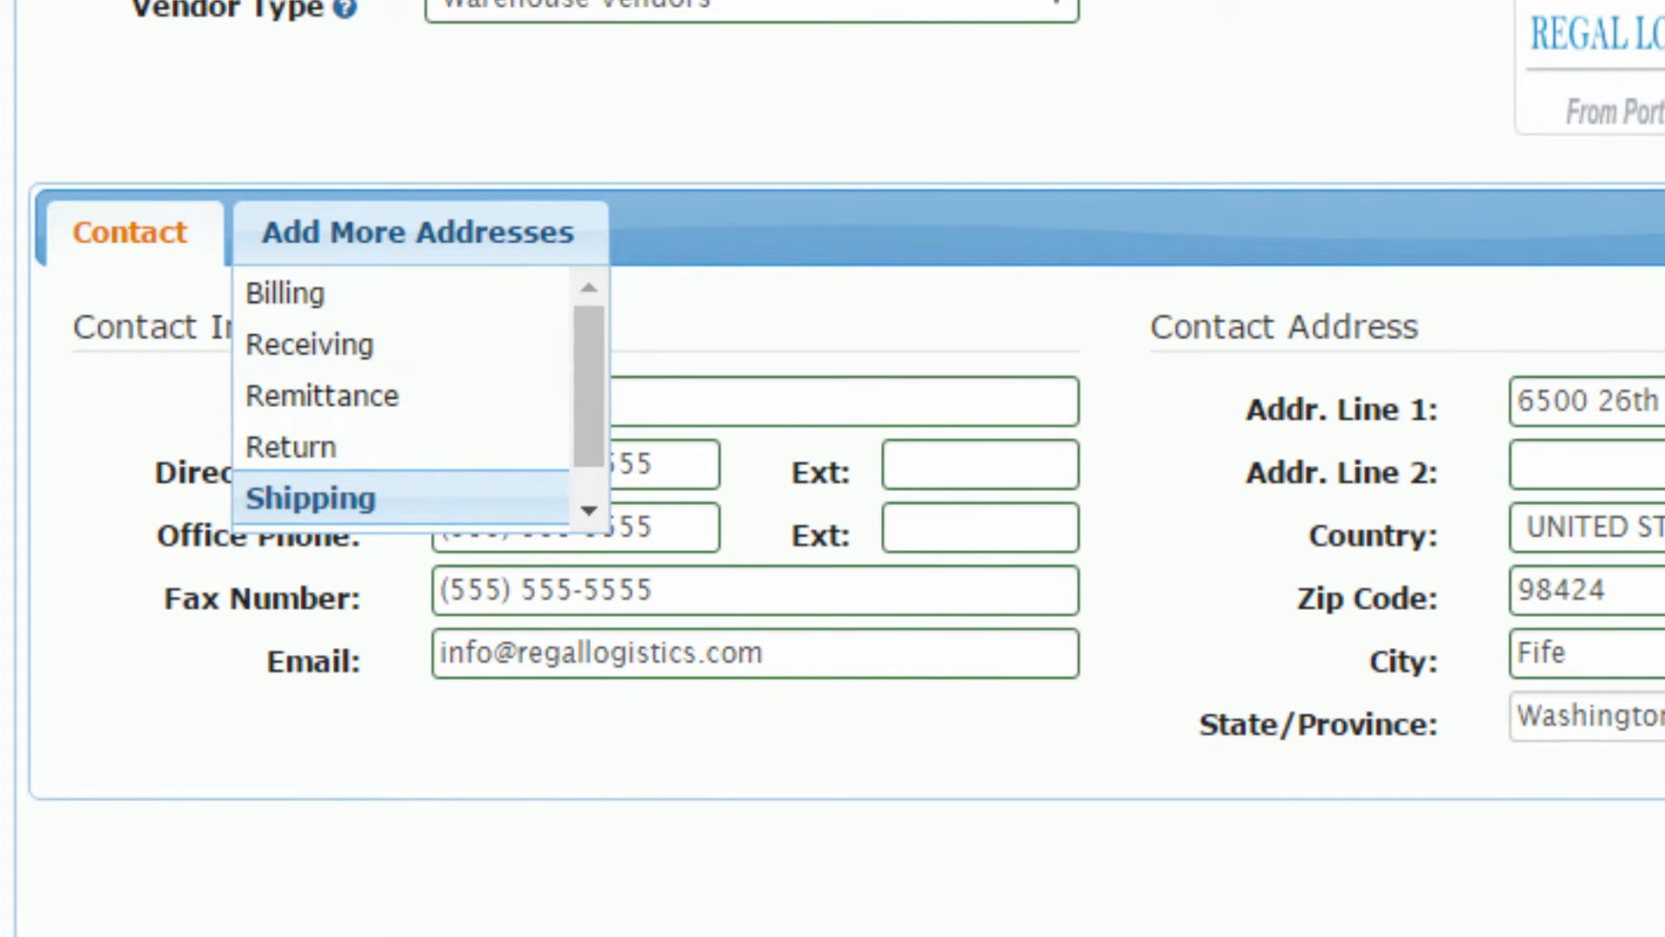
Step: Add a Warehouse address section to the vendor from the address-type list
key("Down")
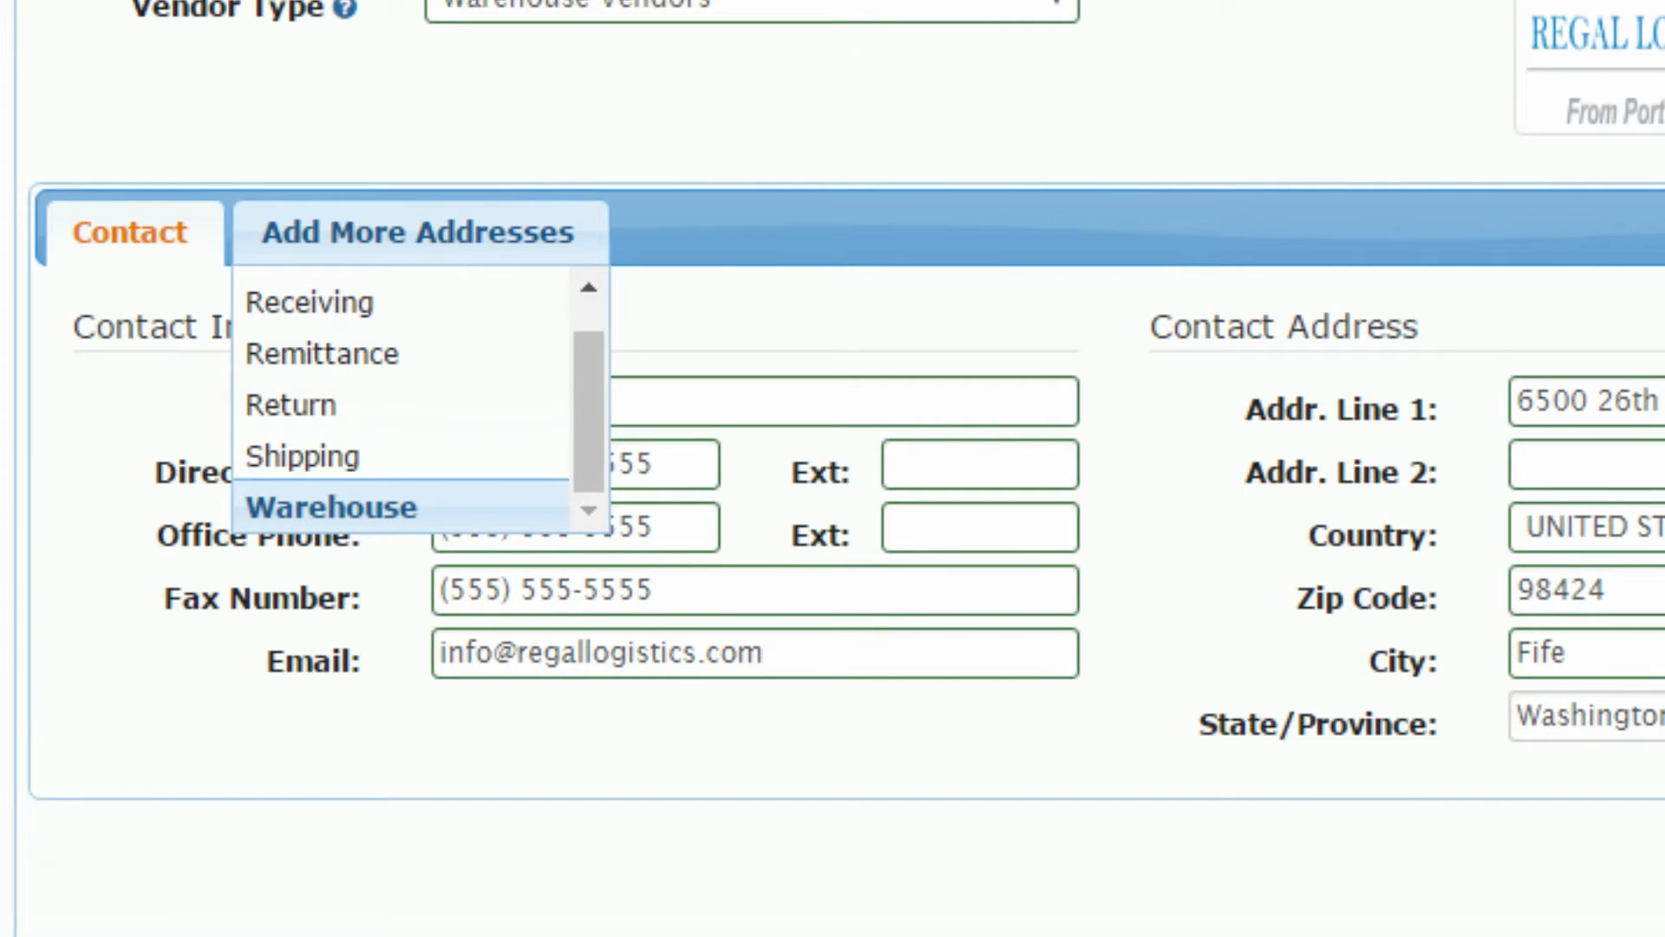
key("Return")
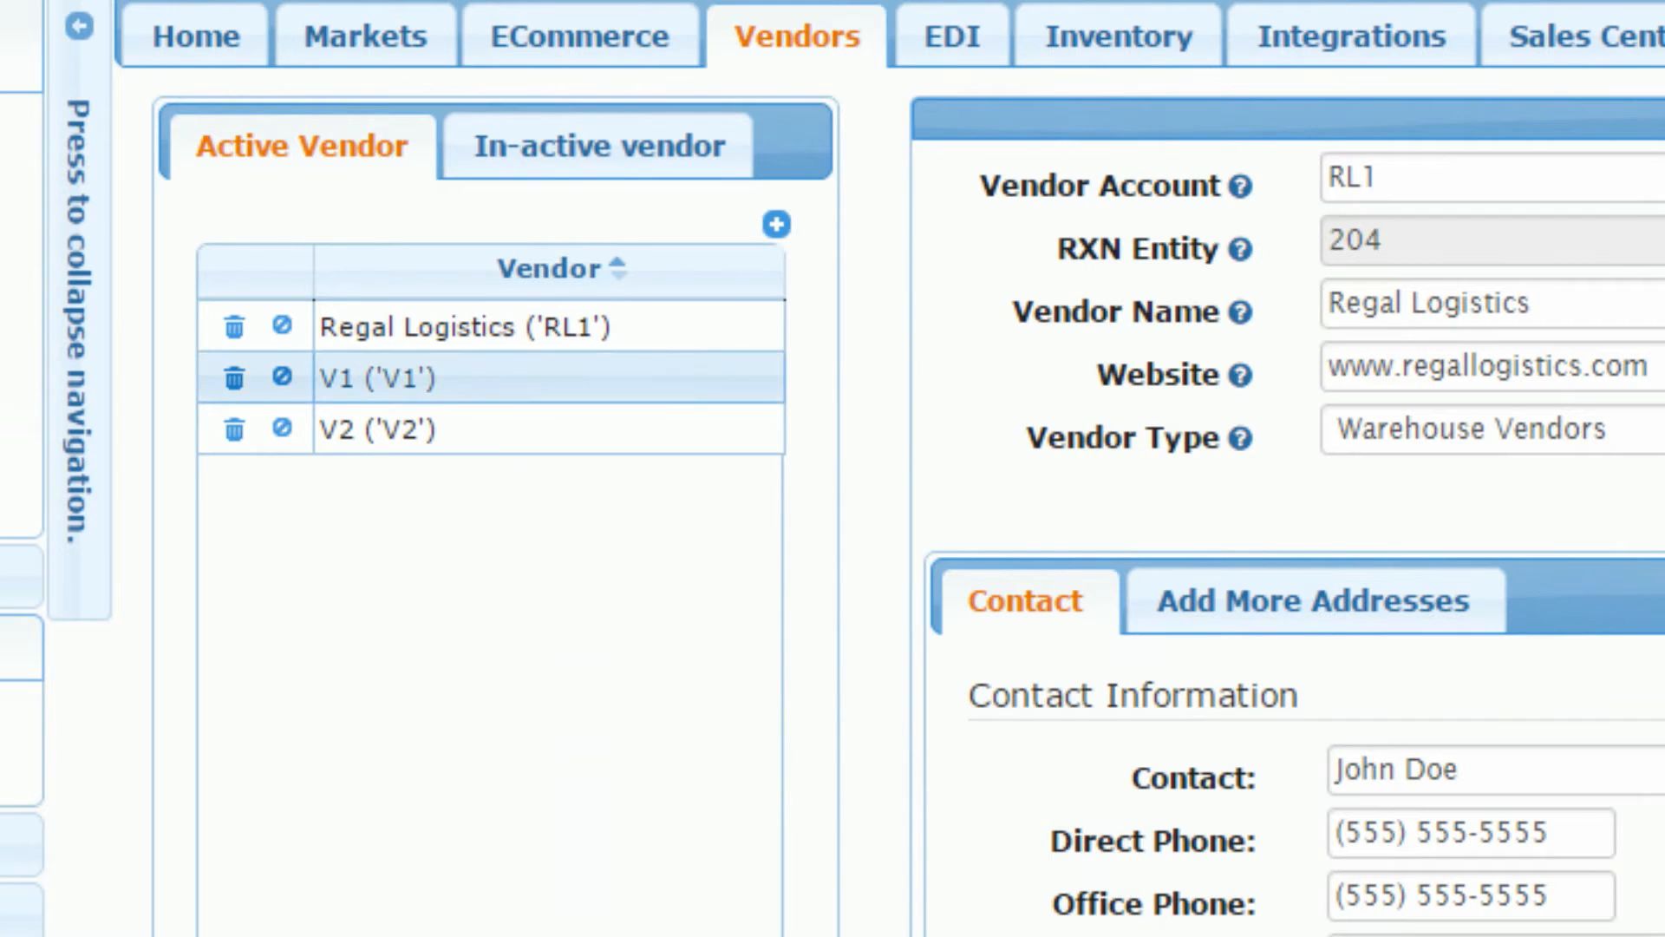
Step: Review the V1 and Regal Logistics vendor records, then enter 'Vendor' as a new account
left_click(587, 383)
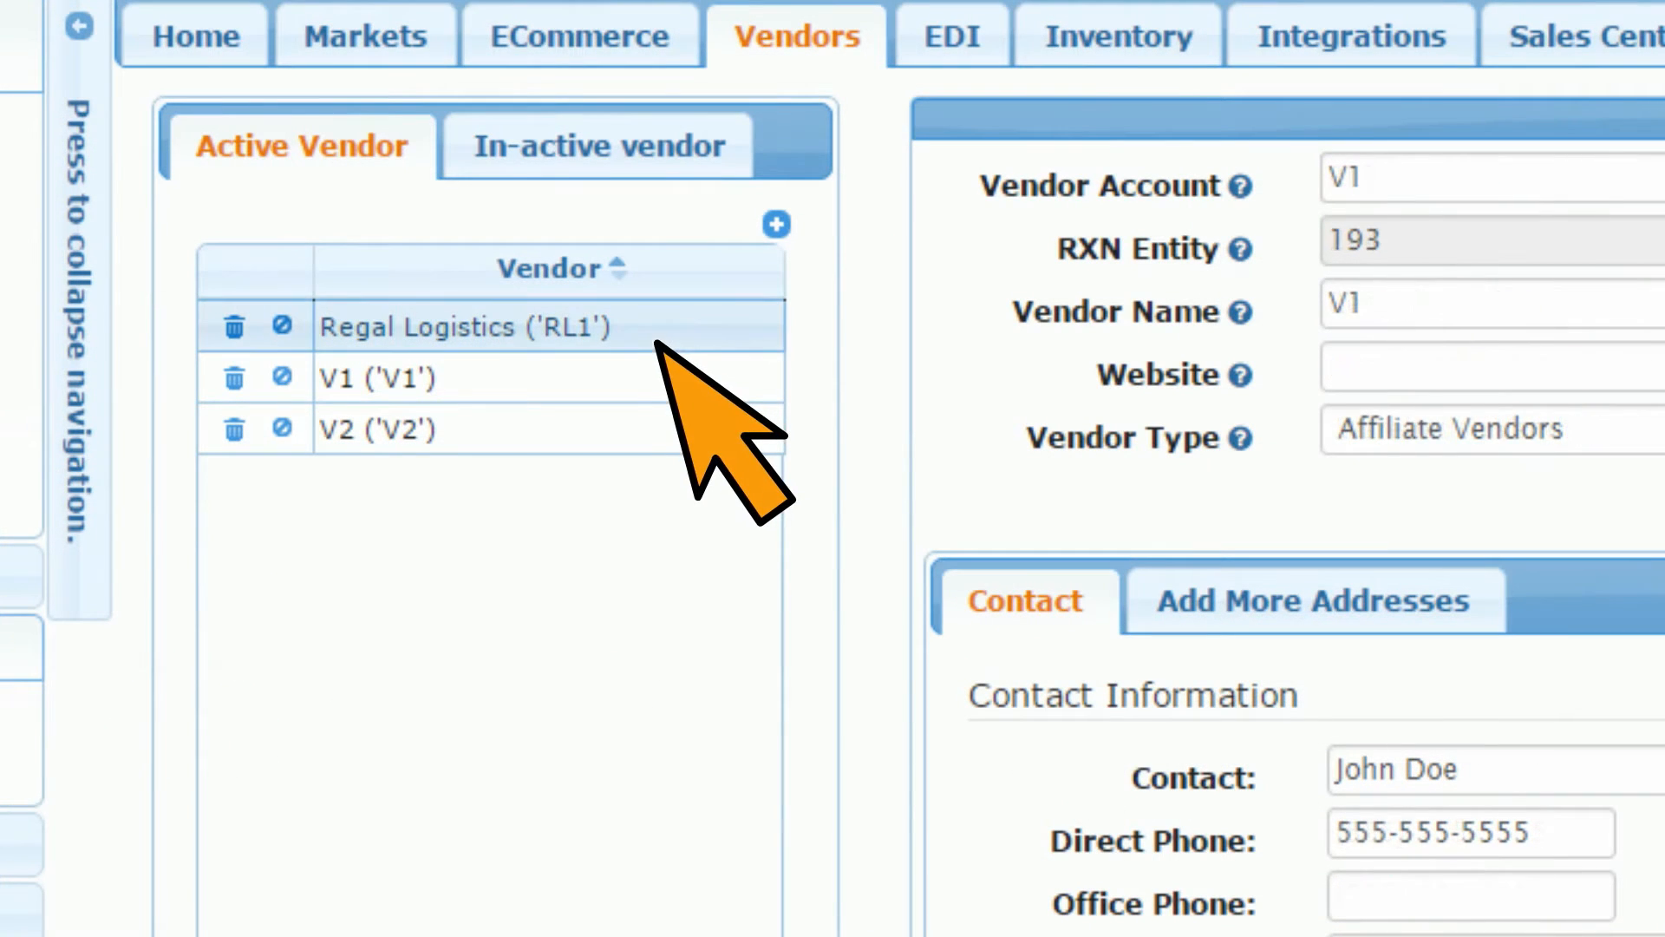
left_click(656, 343)
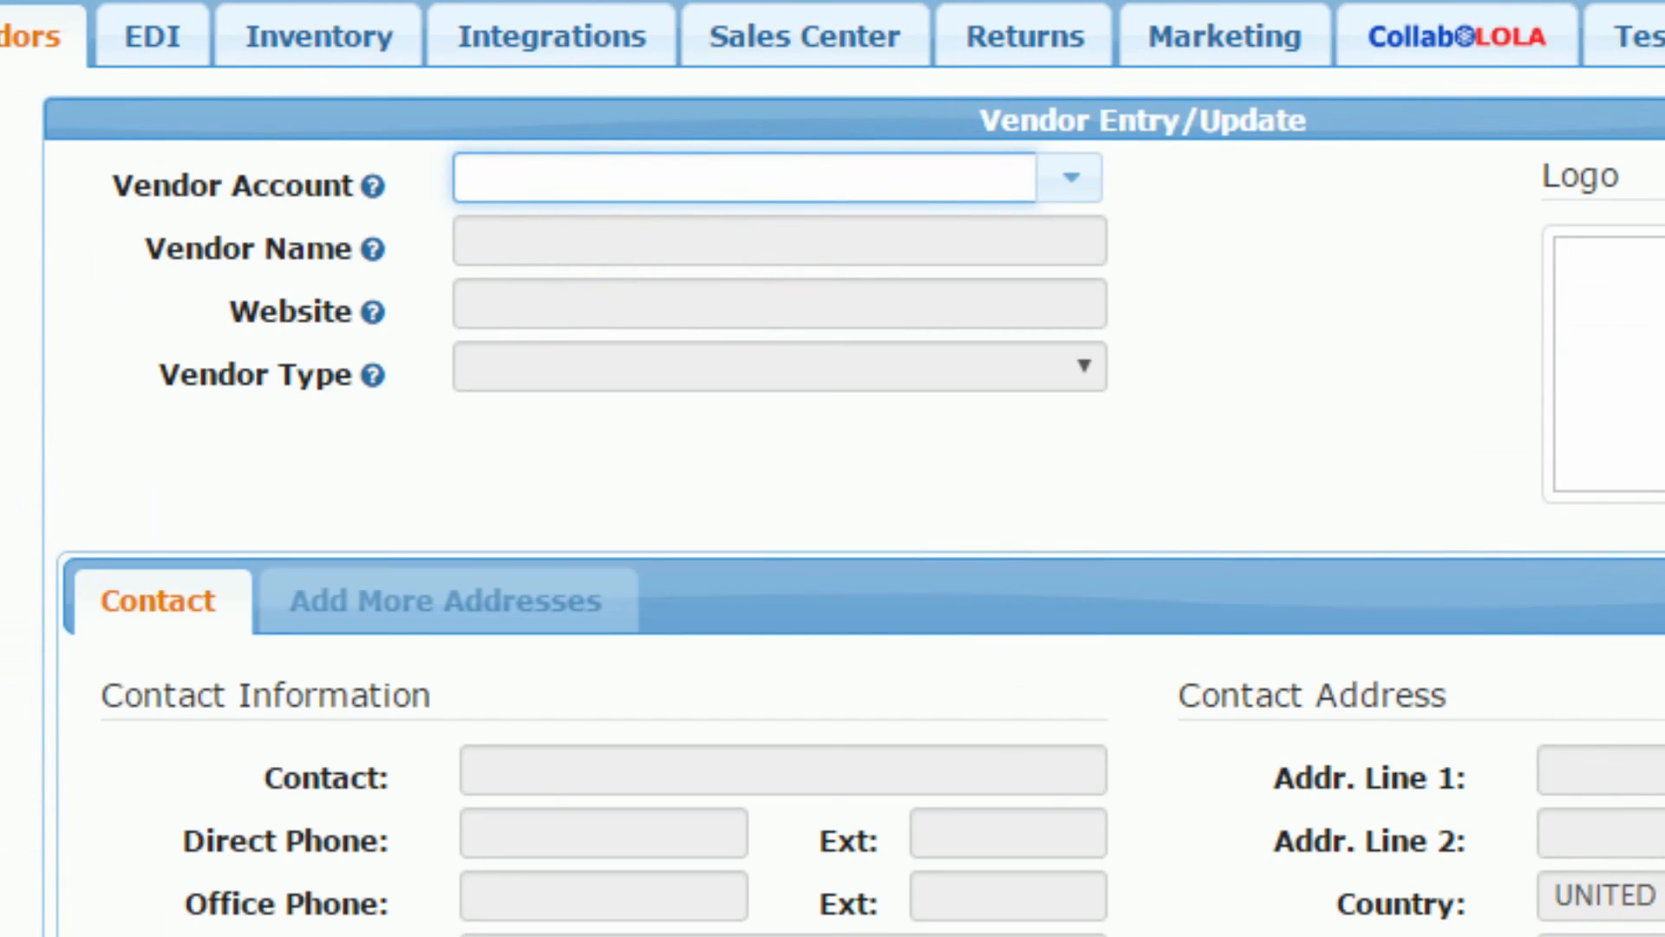
type("Vendor")
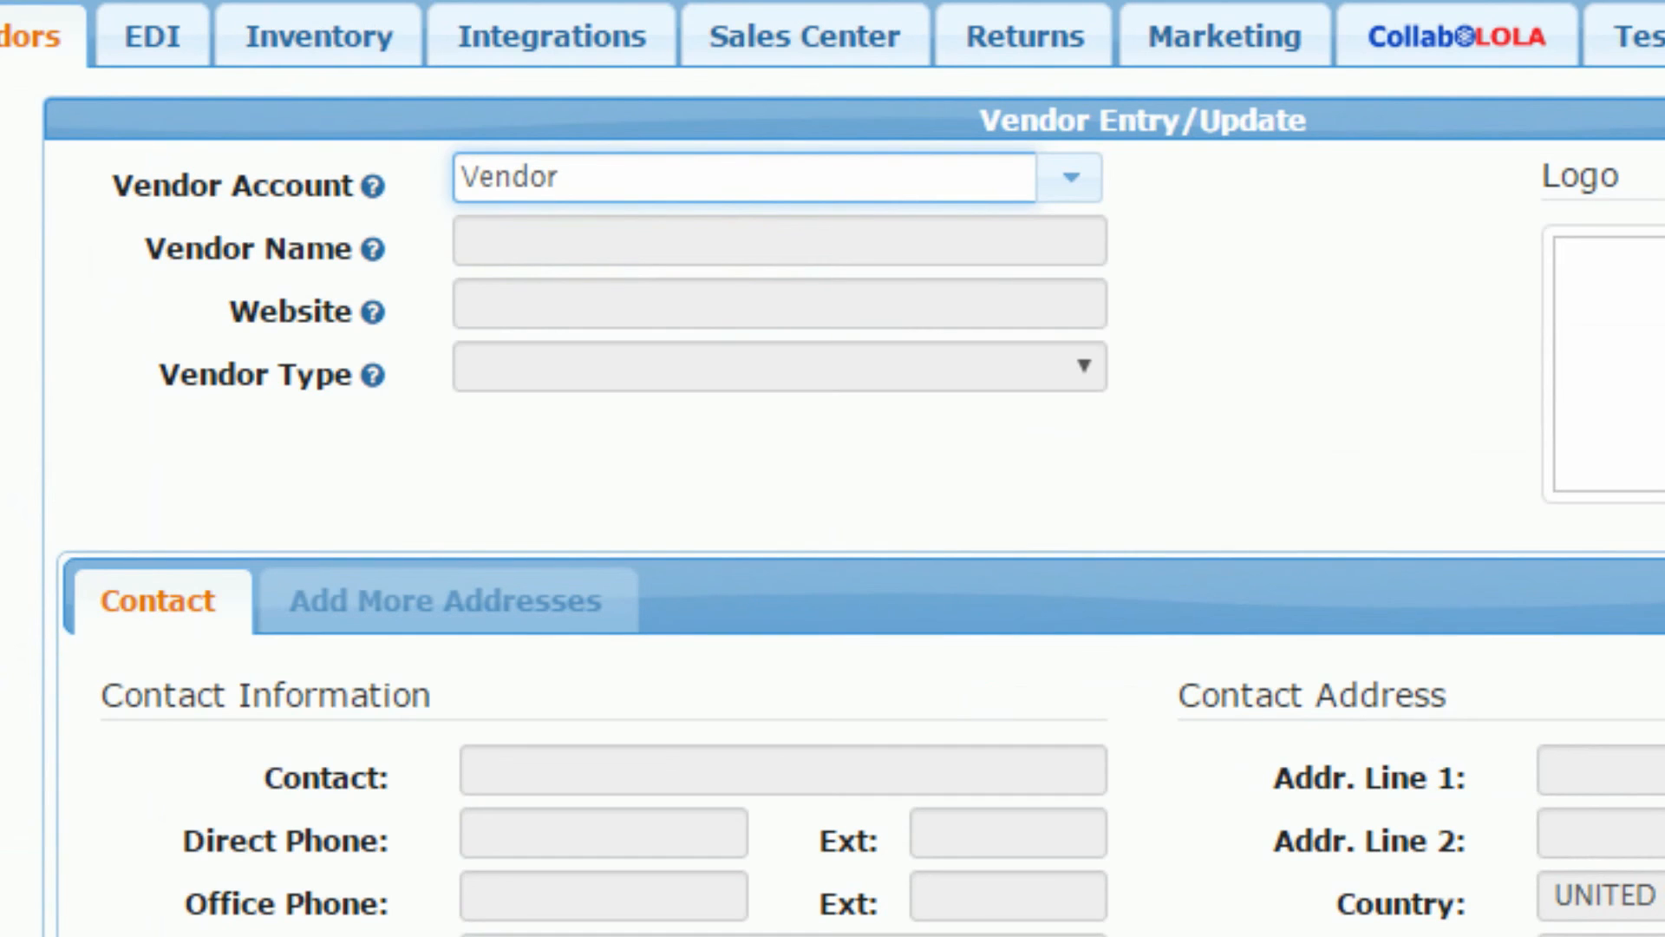